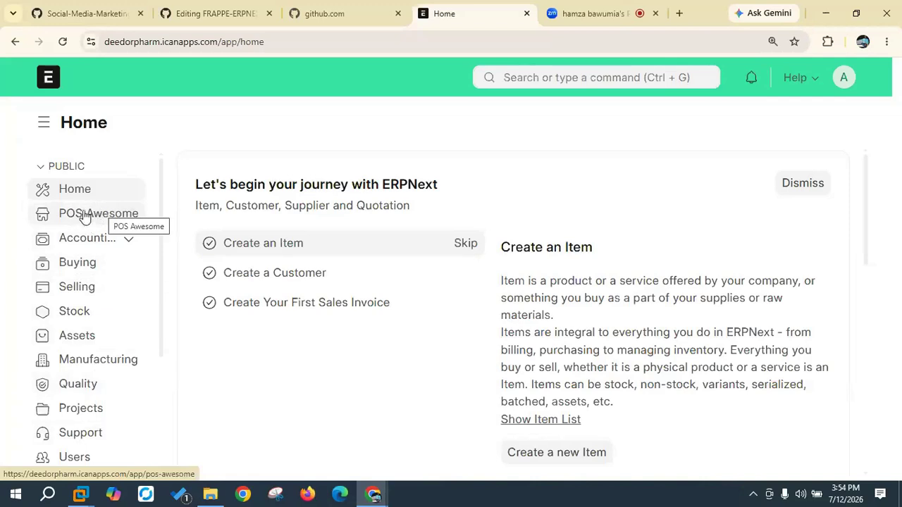
# Step: Open the POS Awesome App from the POS Awesome workspace
pyautogui.click(84, 217)
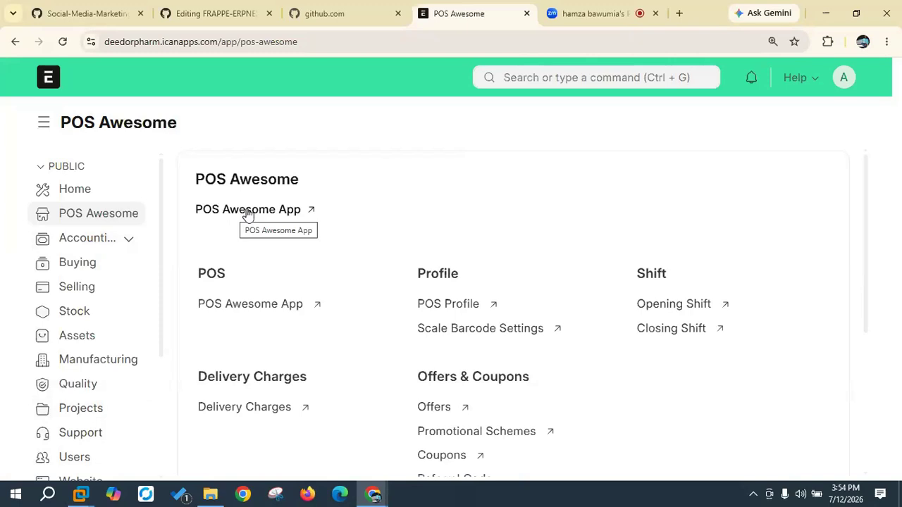
pyautogui.scroll(-2, 316, 271)
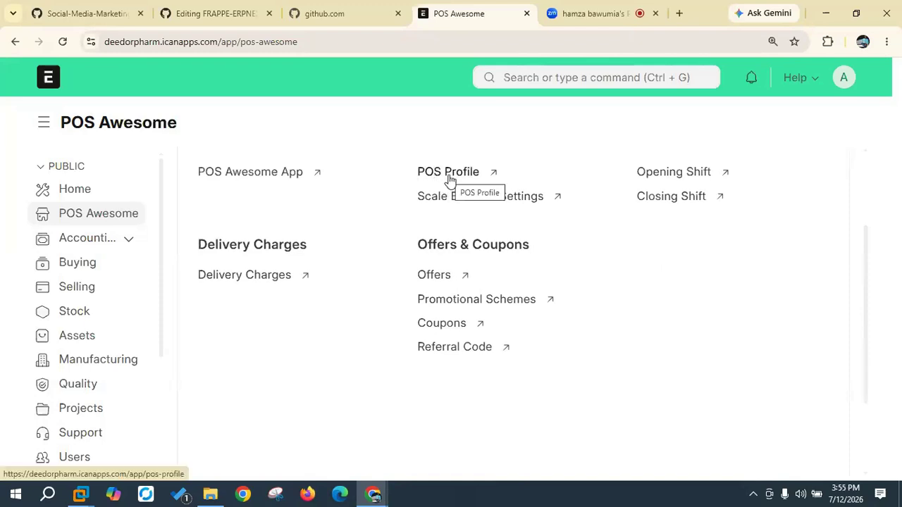
pyautogui.scroll(1, 450, 179)
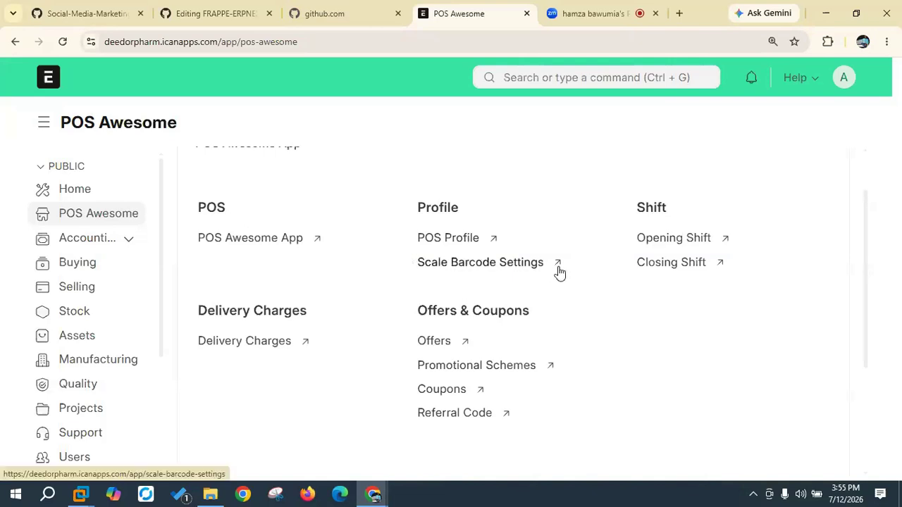
pyautogui.scroll(1, 363, 211)
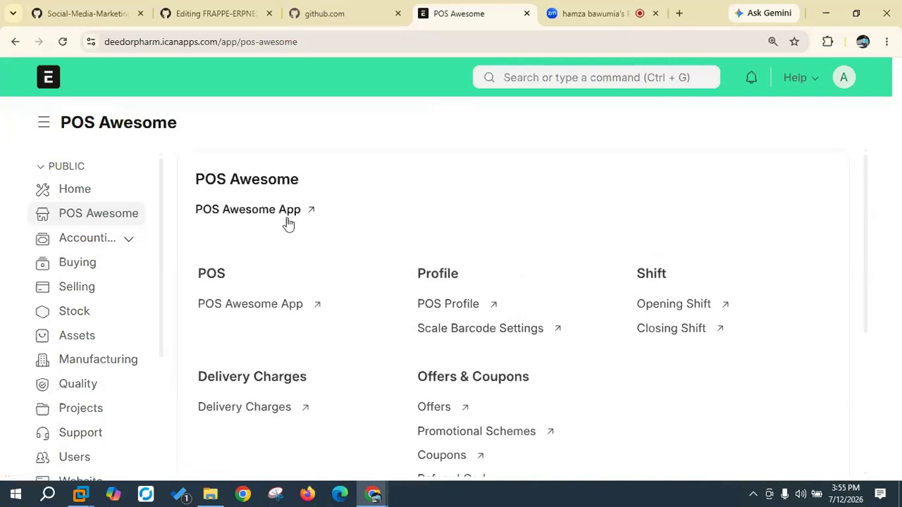
pyautogui.click(248, 211)
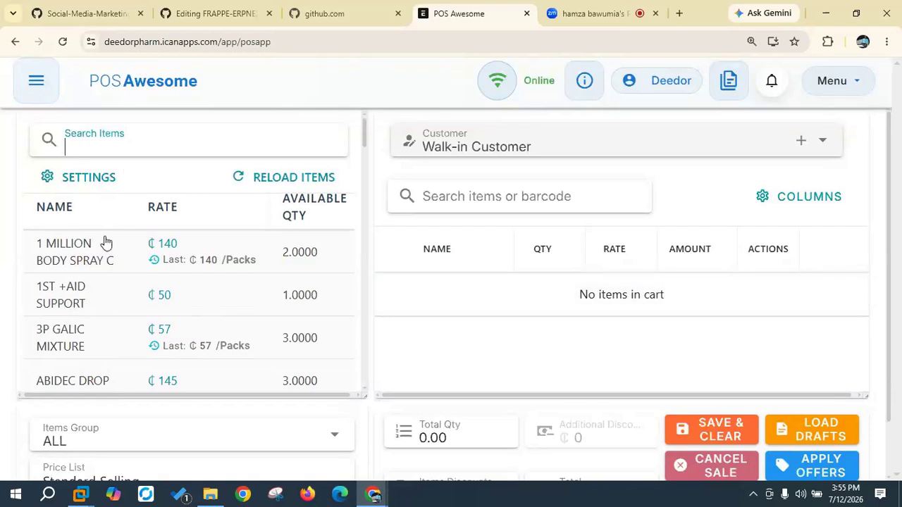
pyautogui.scroll(-10, 106, 278)
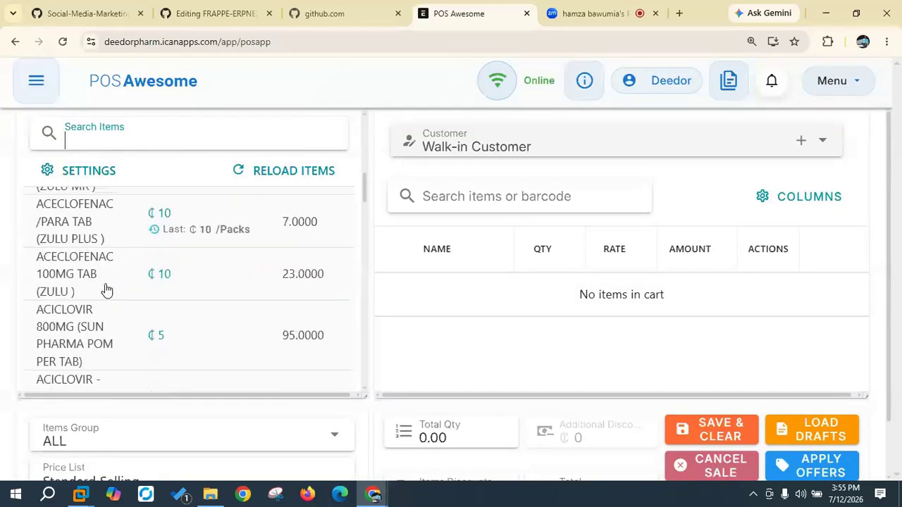
pyautogui.scroll(-10, 105, 289)
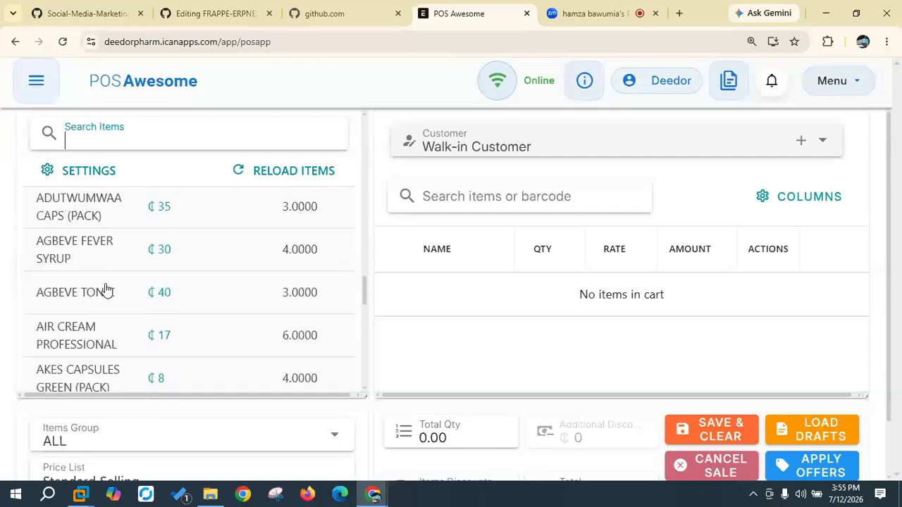
pyautogui.scroll(10, 105, 289)
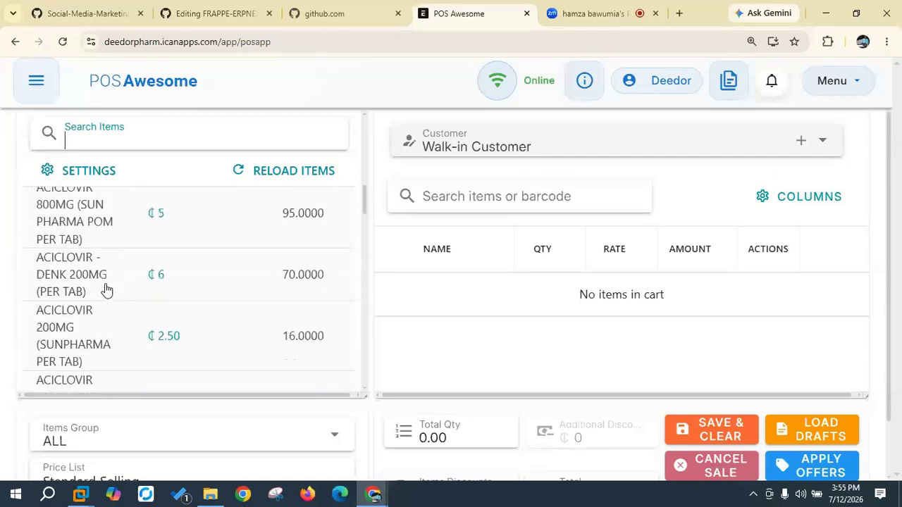
pyautogui.scroll(3, 106, 289)
pyautogui.click(167, 148)
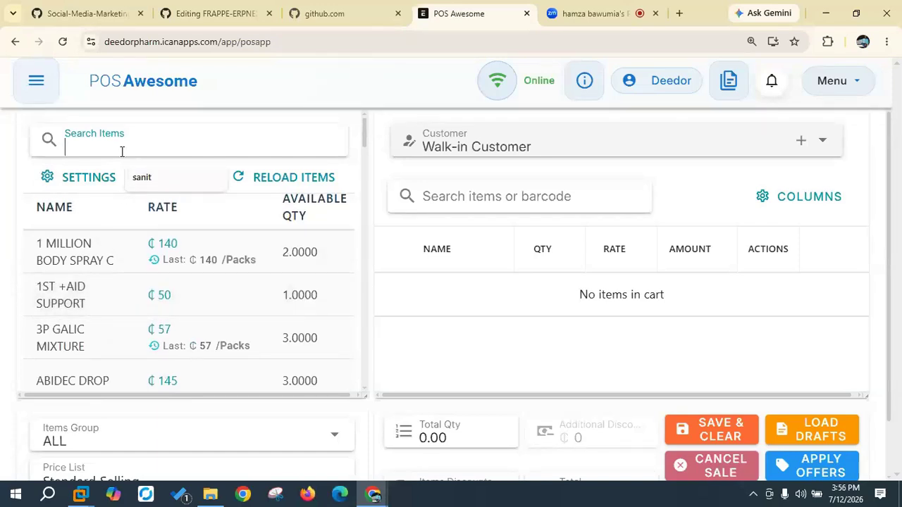
pyautogui.click(142, 177)
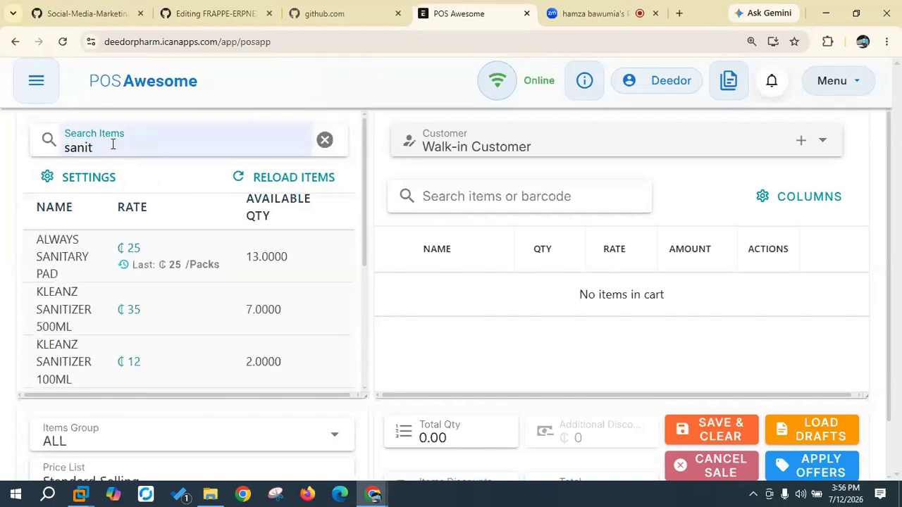
pyautogui.press('BackSpace')
pyautogui.press('BackSpace')
pyautogui.press('BackSpace')
pyautogui.press('BackSpace')
pyautogui.press('BackSpace')
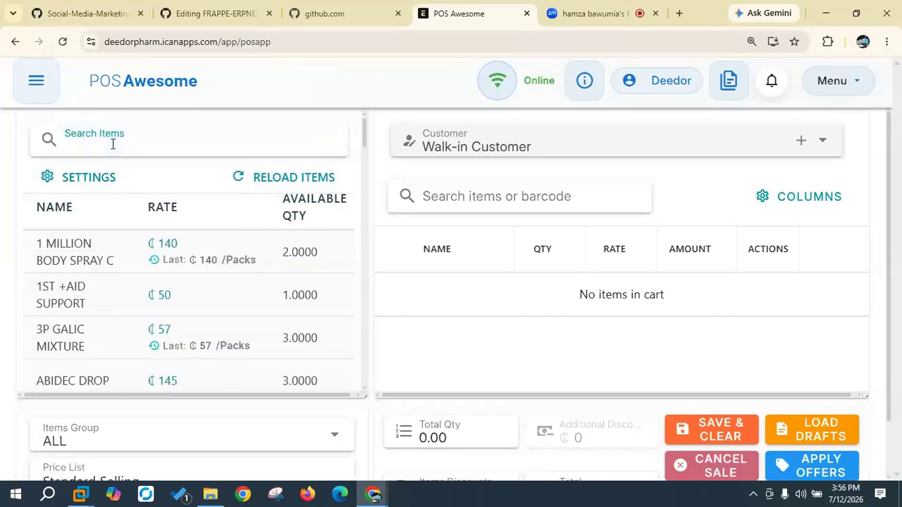
# Step: Search the items for "SANIT" and add ALWAYS SANITARY PAD to the cart
pyautogui.write('SANIT')
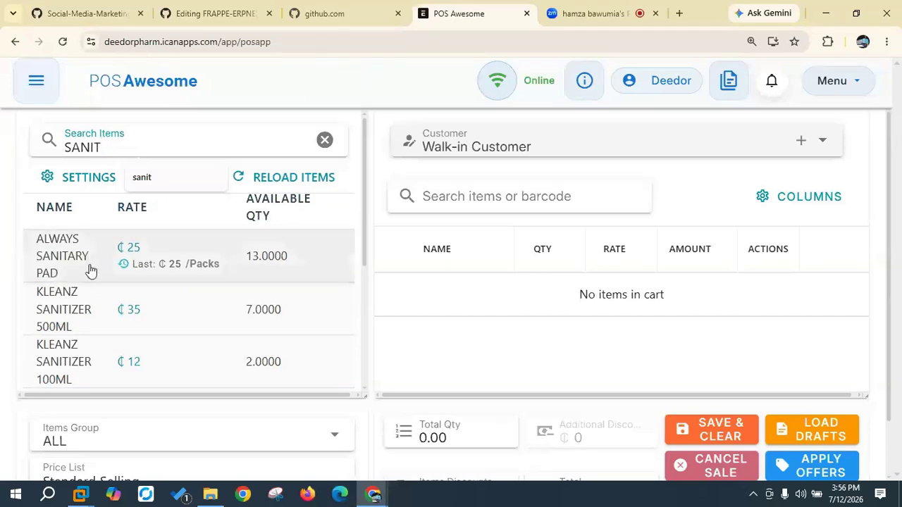
pyautogui.scroll(-1, 91, 275)
pyautogui.scroll(-1, 90, 275)
pyautogui.scroll(2, 87, 289)
pyautogui.scroll(-1, 95, 278)
pyautogui.scroll(1, 206, 272)
pyautogui.click(60, 259)
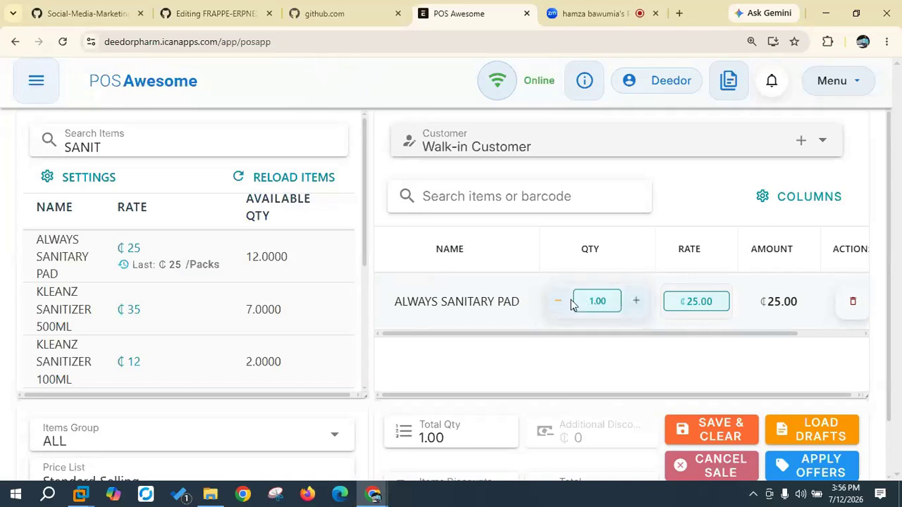
pyautogui.click(635, 303)
pyautogui.click(634, 303)
pyautogui.click(557, 302)
pyautogui.click(556, 301)
# Step: Set the quantity of ALWAYS SANITARY PAD in the cart to 5
pyautogui.click(590, 305)
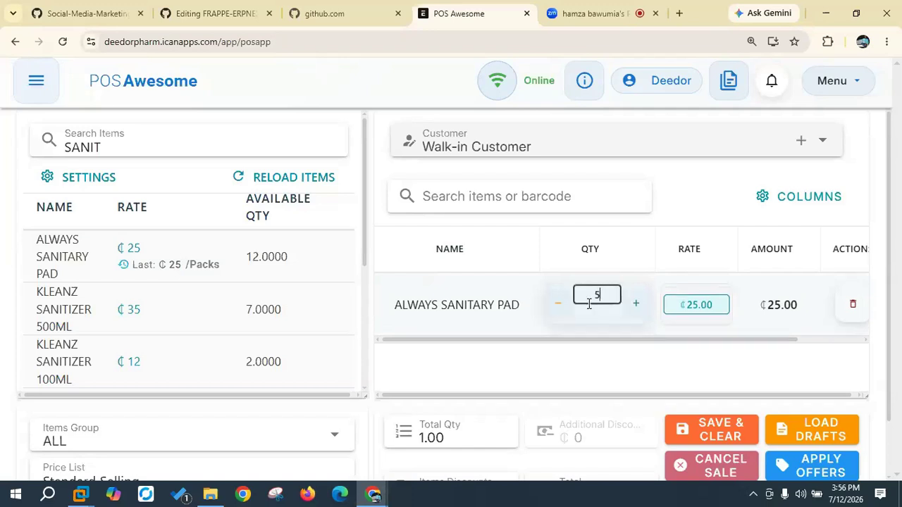
pyautogui.press('Return')
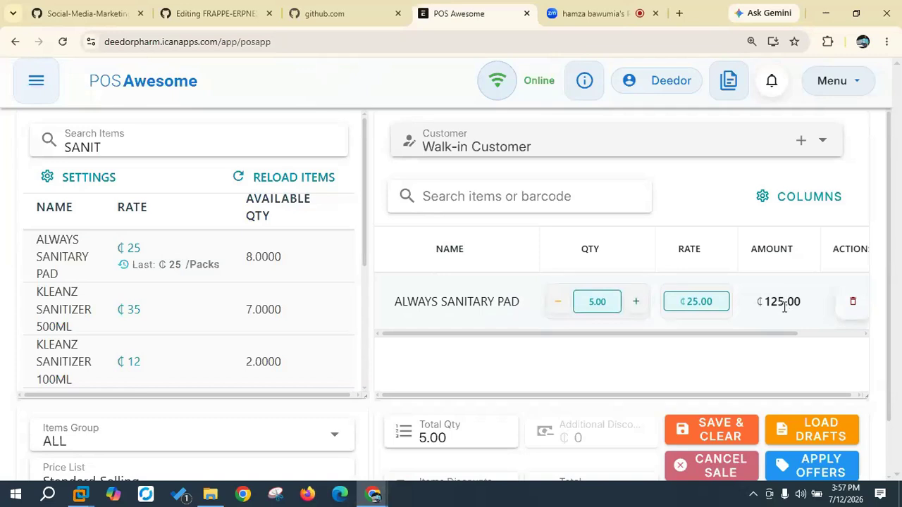
# Step: Search the items for "para" and add ACECLOFENAC /PARA TAB (ZULU EXTRA) to the cart with a quantity of 2
pyautogui.click(123, 146)
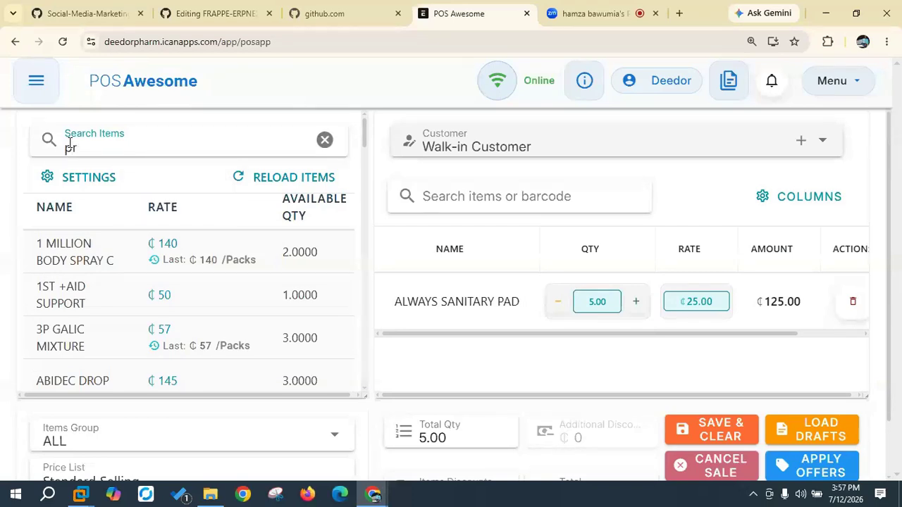
pyautogui.write('para')
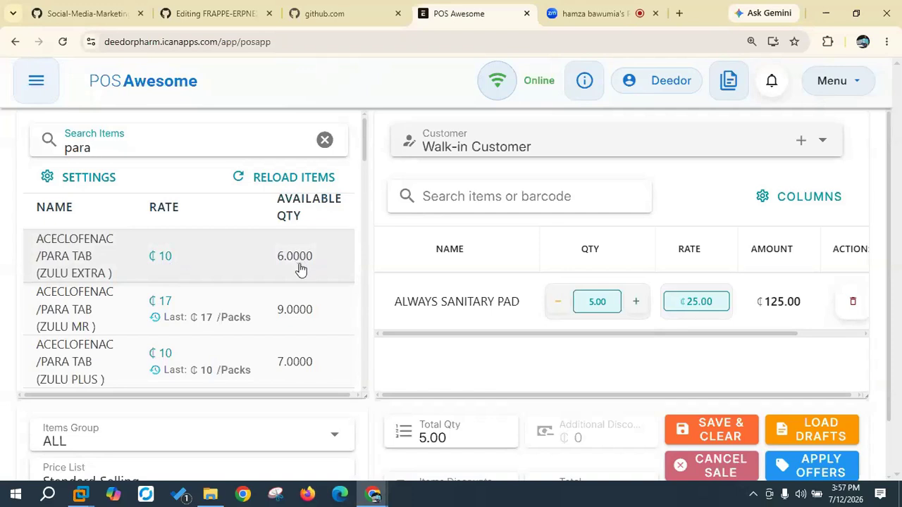
pyautogui.click(80, 257)
pyautogui.scroll(-1, 597, 303)
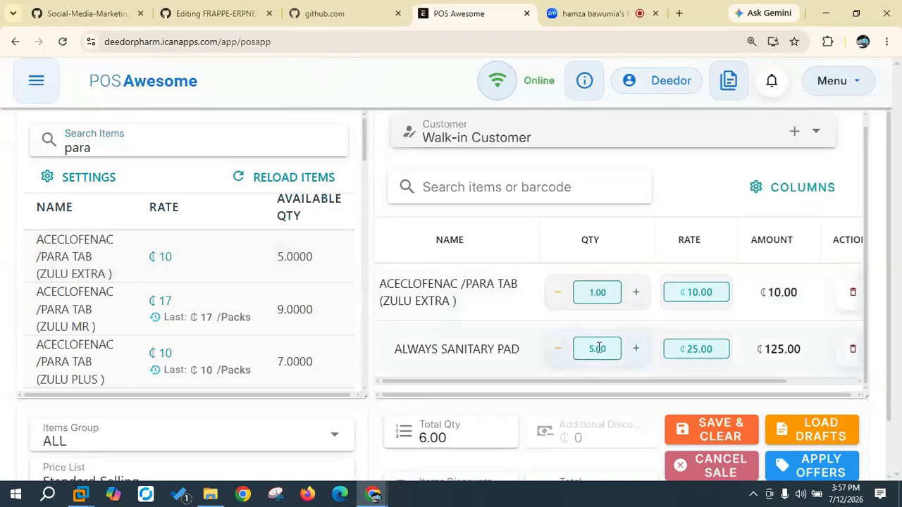
pyautogui.click(638, 295)
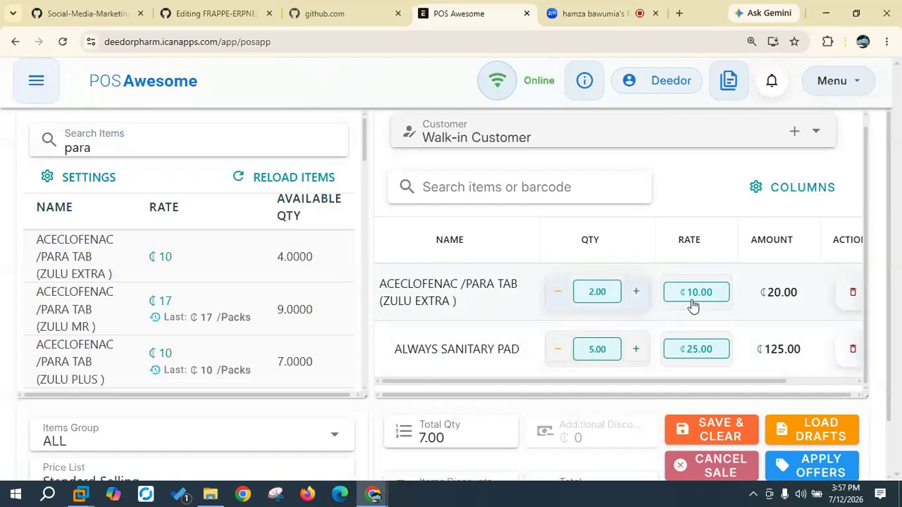
# Step: Examine the basic information and the pricing and discount details of the ACECLOFENAC /PARA TAB (ZULU EXTRA) cart line
pyautogui.moveTo(761, 292); pyautogui.dragTo(799, 292)
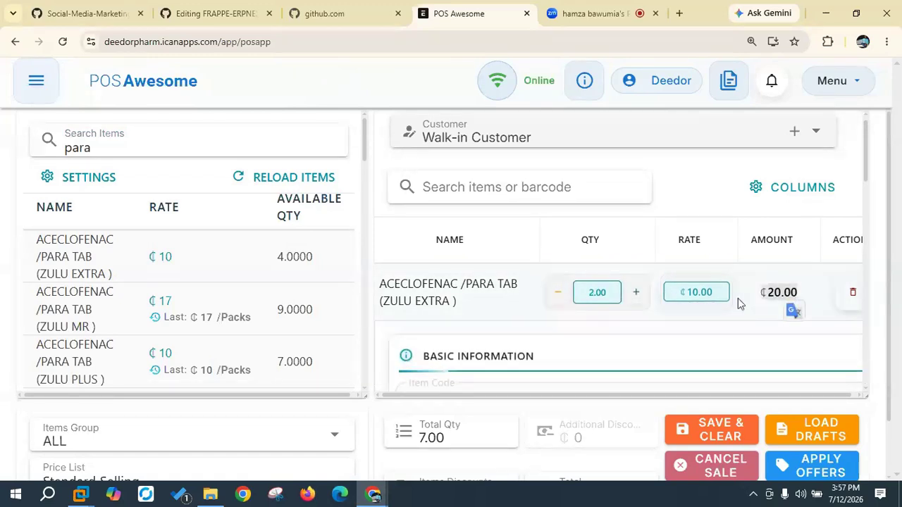
pyautogui.scroll(-1, 473, 306)
pyautogui.scroll(-3, 476, 299)
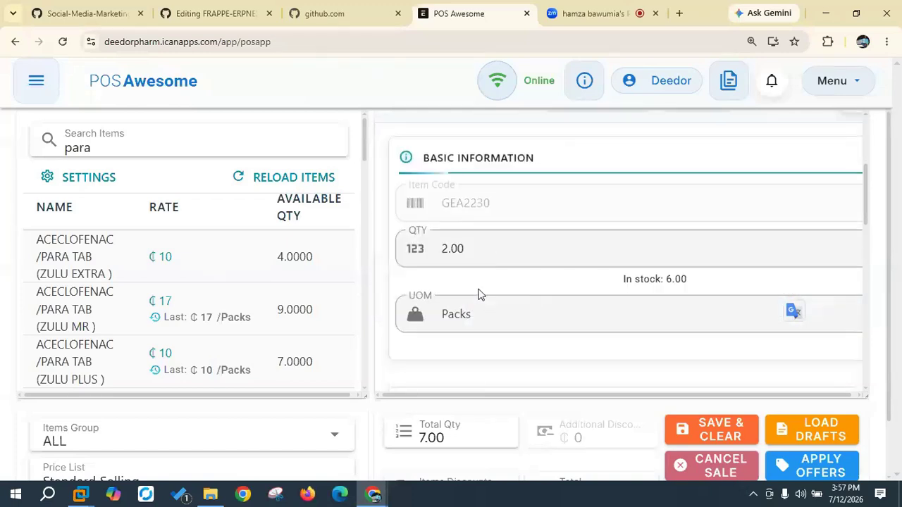
pyautogui.scroll(-2, 500, 298)
pyautogui.scroll(5, 510, 332)
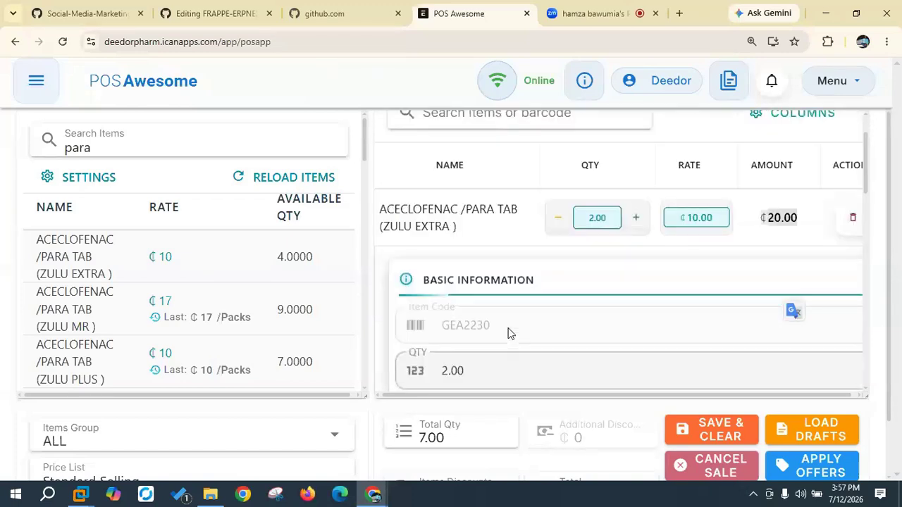
pyautogui.click(475, 284)
pyautogui.scroll(-1, 476, 286)
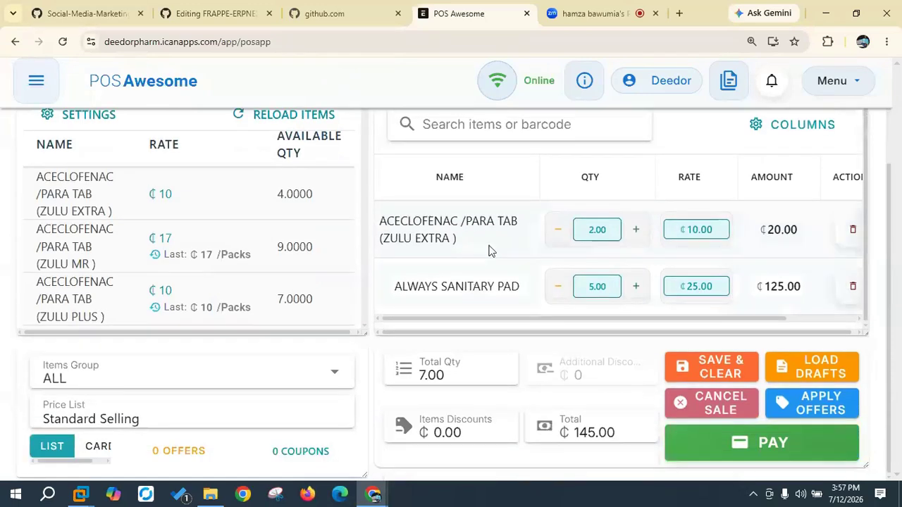
pyautogui.click(493, 236)
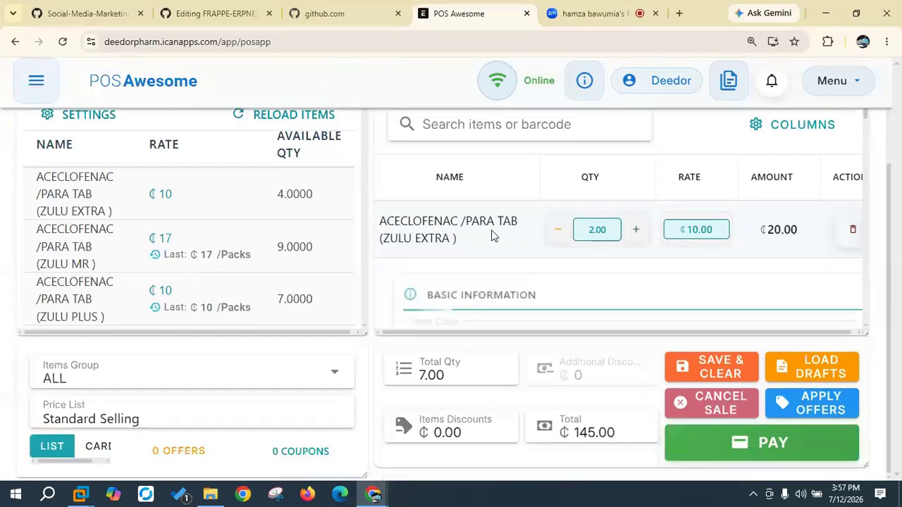
pyautogui.scroll(-3, 494, 236)
pyautogui.scroll(-4, 493, 236)
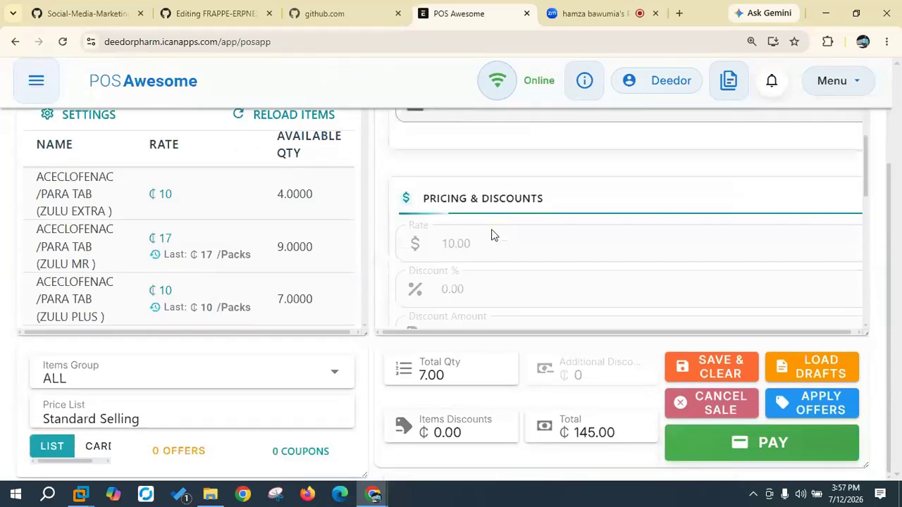
pyautogui.scroll(1, 493, 236)
pyautogui.scroll(6, 494, 236)
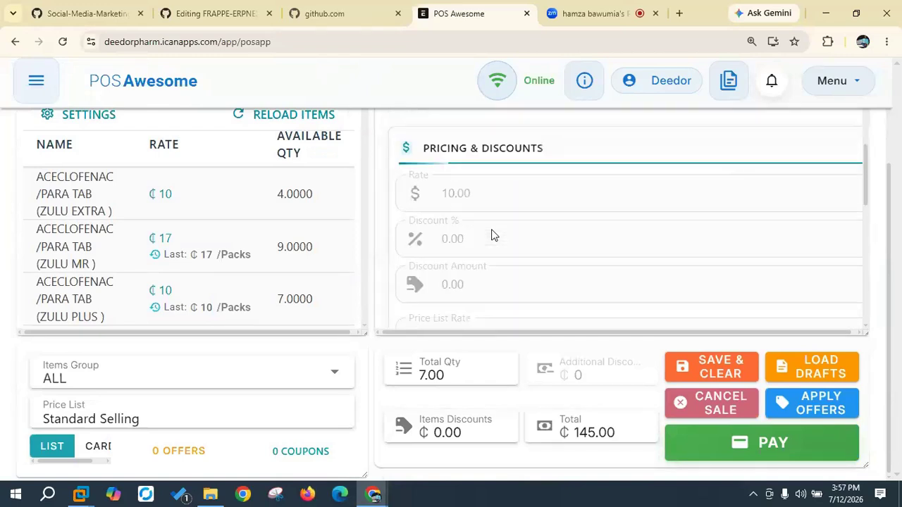
pyautogui.click(493, 231)
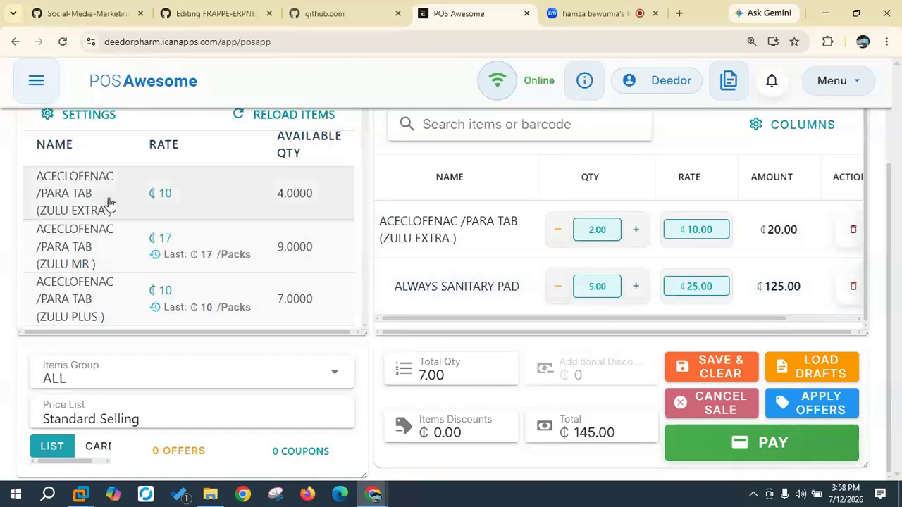
pyautogui.scroll(1, 108, 202)
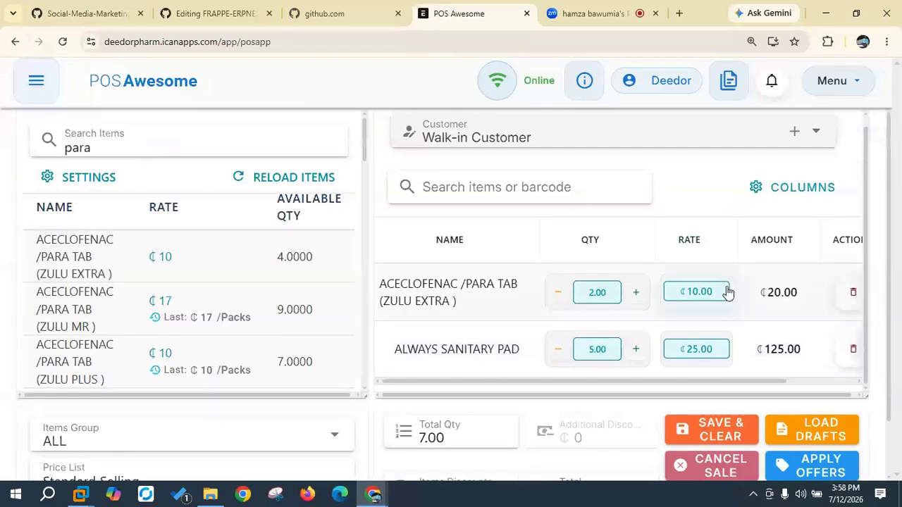
# Step: Clear the item search and look through the full item list
pyautogui.click(90, 150)
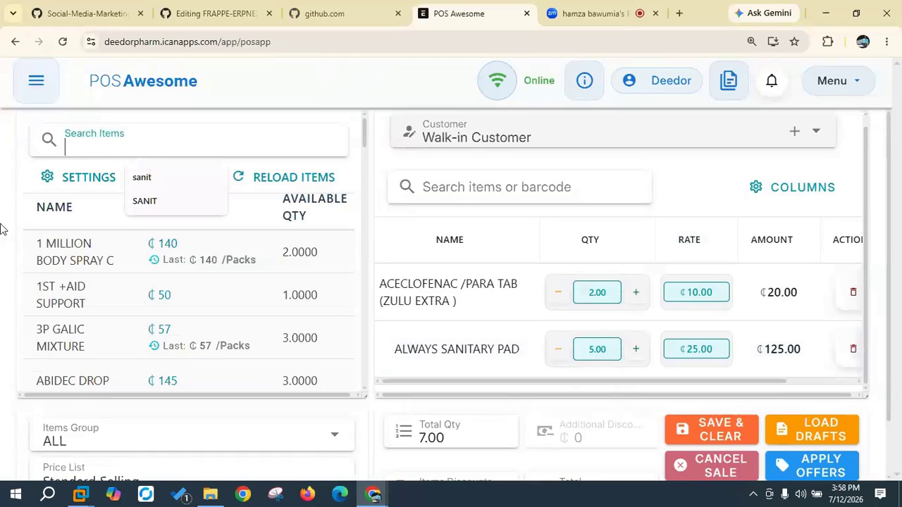
pyautogui.click(8, 197)
pyautogui.click(110, 139)
pyautogui.scroll(-5, 186, 315)
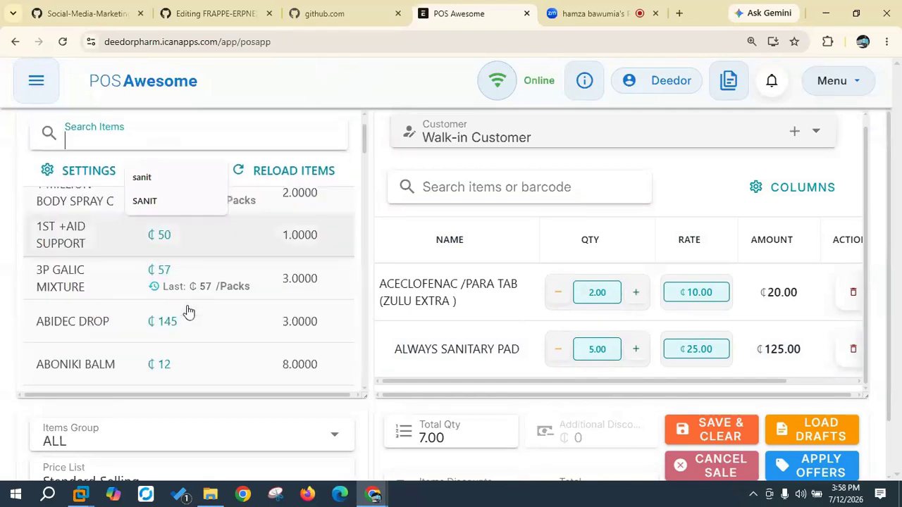
pyautogui.scroll(-5, 186, 313)
pyautogui.scroll(3, 187, 312)
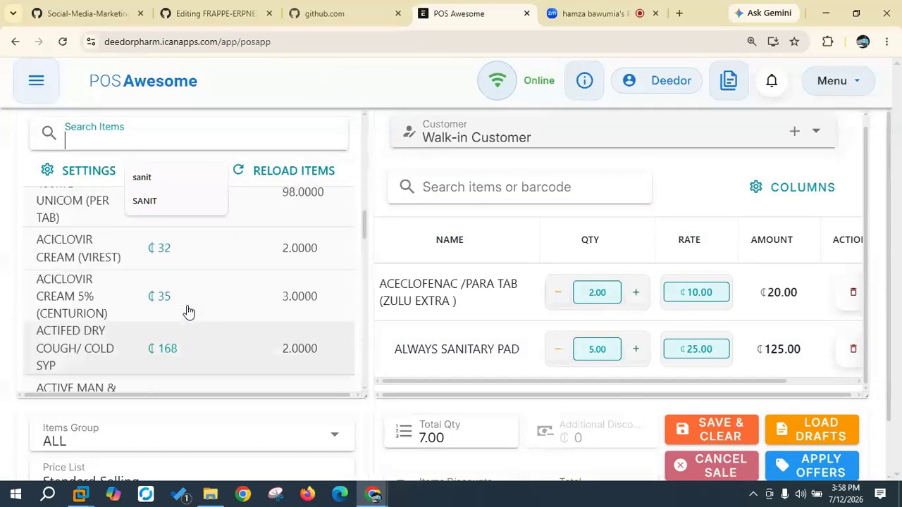
pyautogui.click(124, 143)
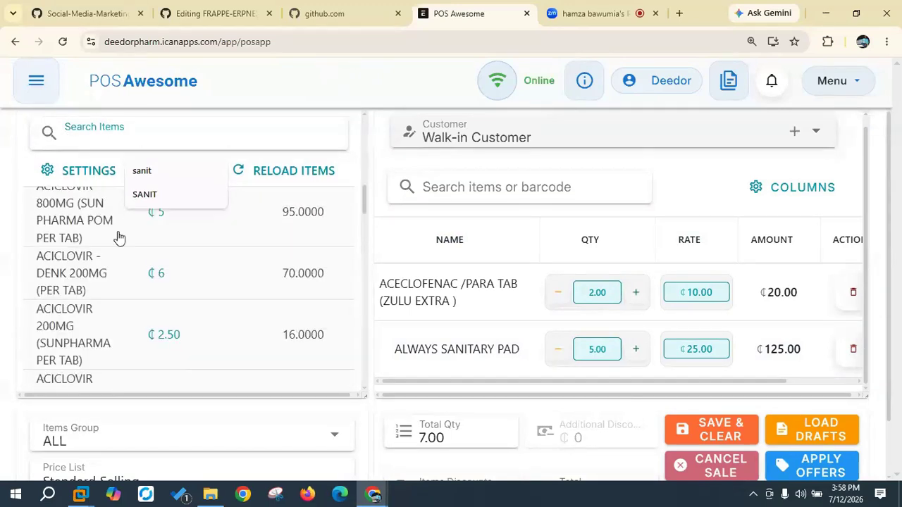
pyautogui.click(8, 222)
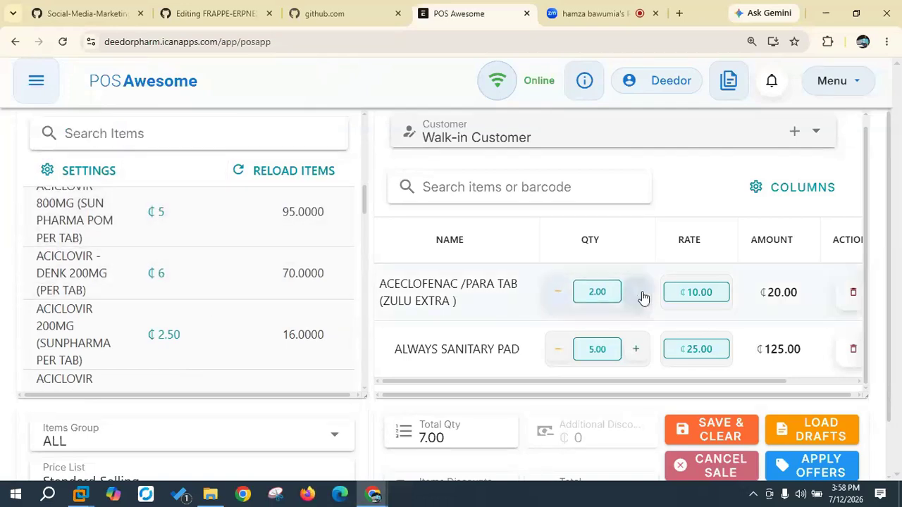
# Step: Review the cart's line amounts and proceed to payment for the sale, dismissing the notification
pyautogui.scroll(-1, 638, 296)
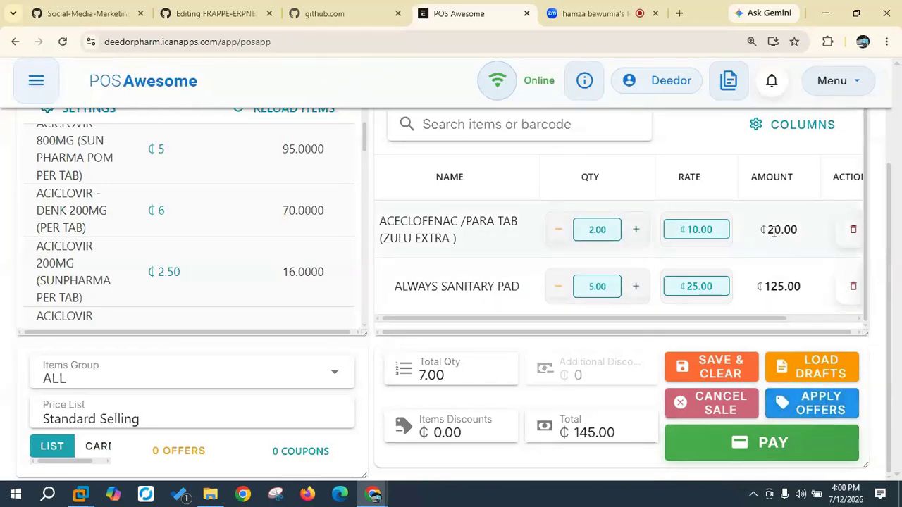
pyautogui.moveTo(770, 230); pyautogui.dragTo(799, 241)
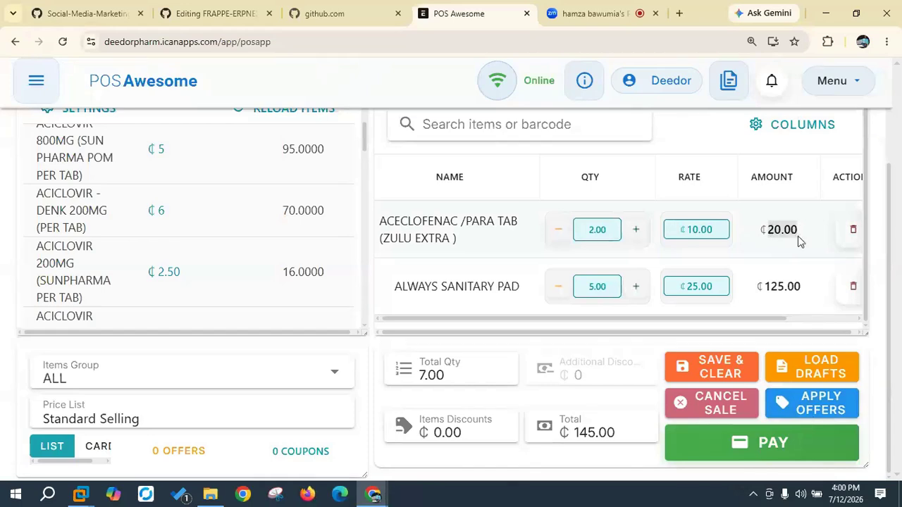
pyautogui.click(445, 235)
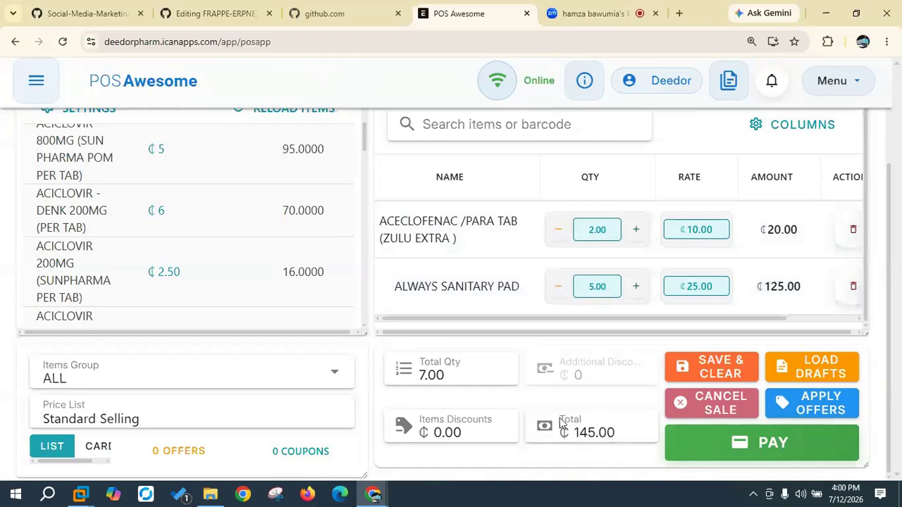
pyautogui.click(745, 447)
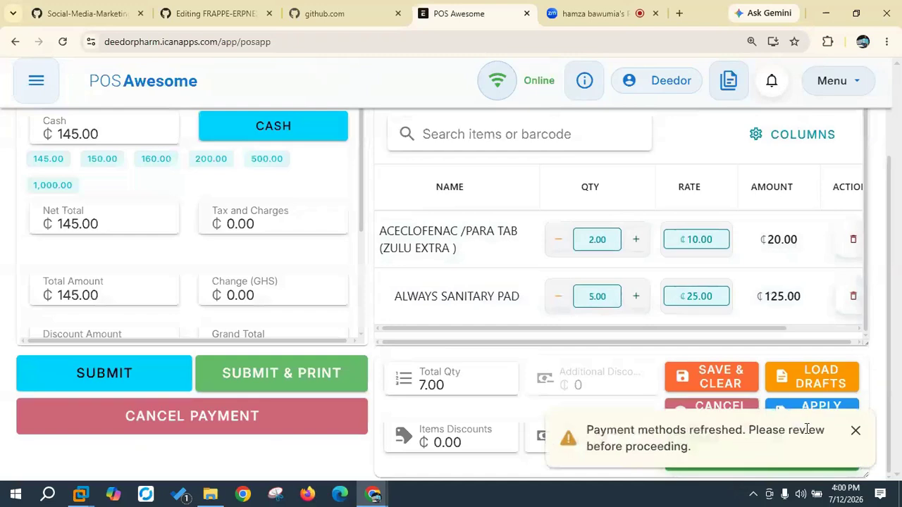
pyautogui.click(855, 430)
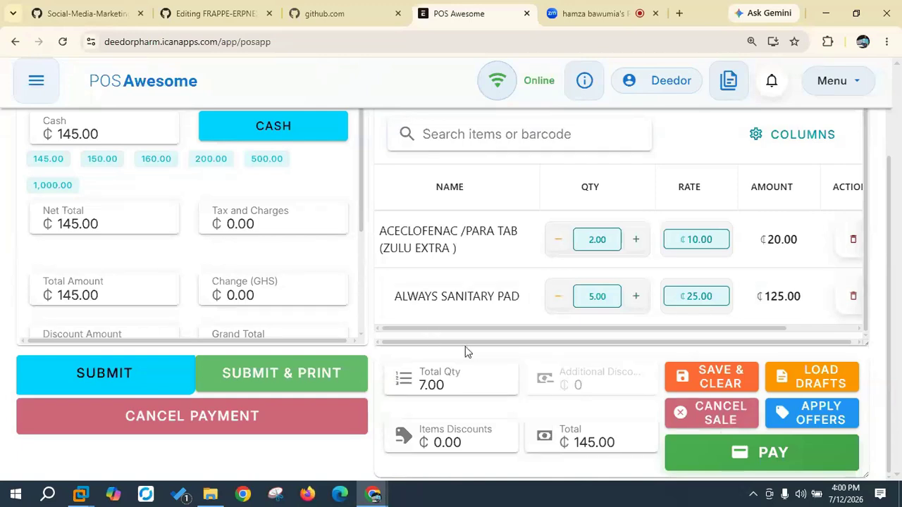
# Step: Review the cash payment details and totals, leave Sales Person empty, and submit and print the invoice
pyautogui.scroll(1, 296, 212)
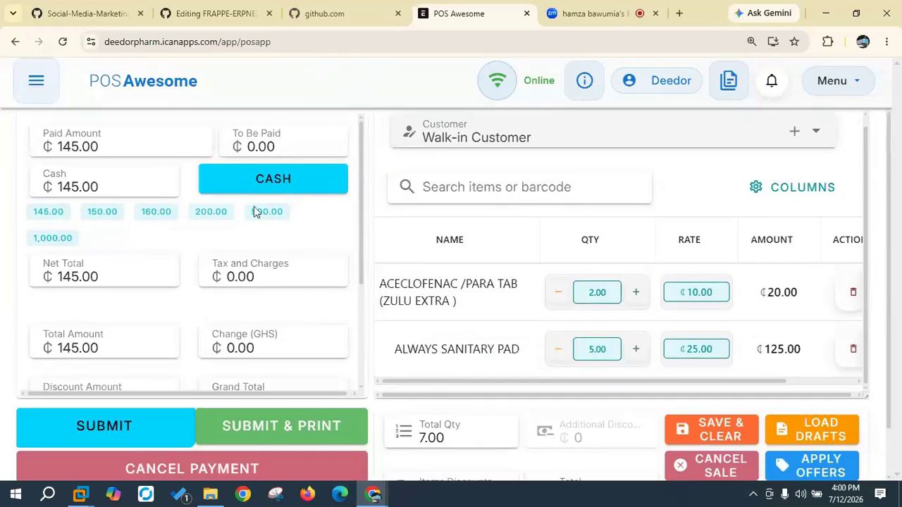
pyautogui.moveTo(99, 146); pyautogui.dragTo(58, 147)
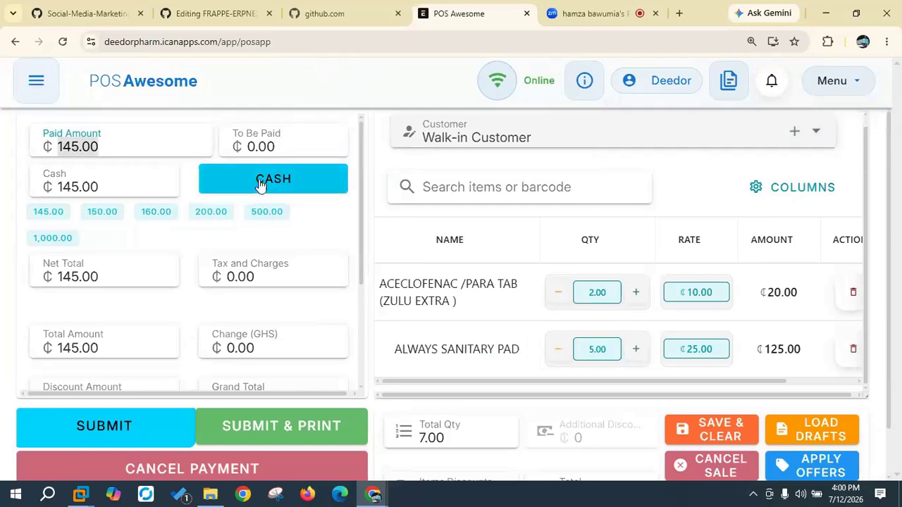
pyautogui.scroll(-3, 179, 380)
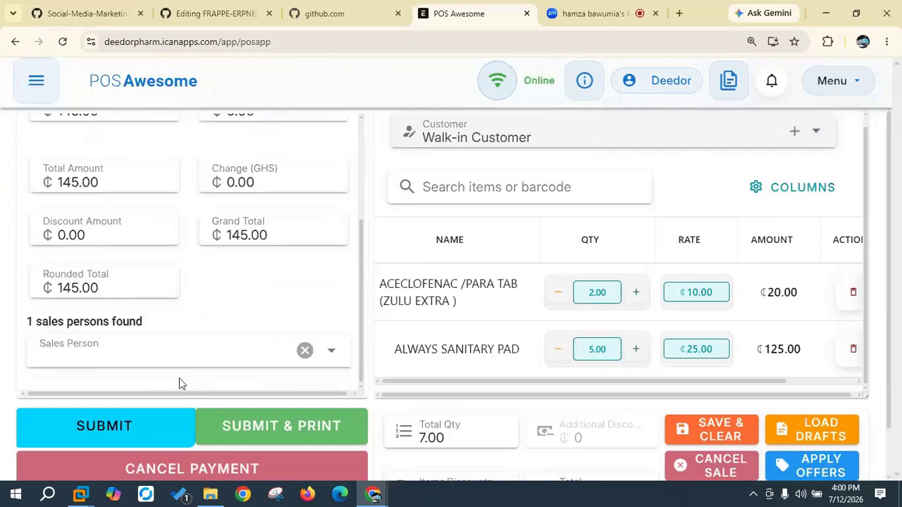
pyautogui.click(284, 434)
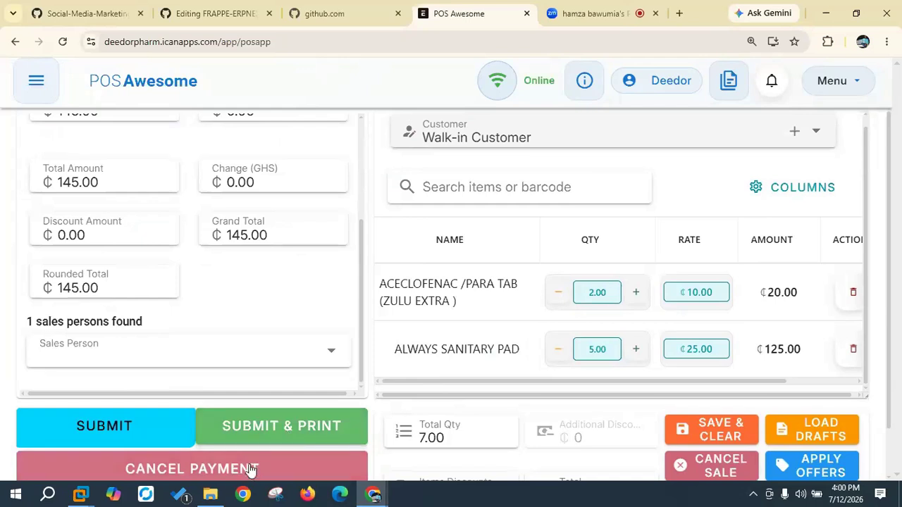
pyautogui.click(262, 423)
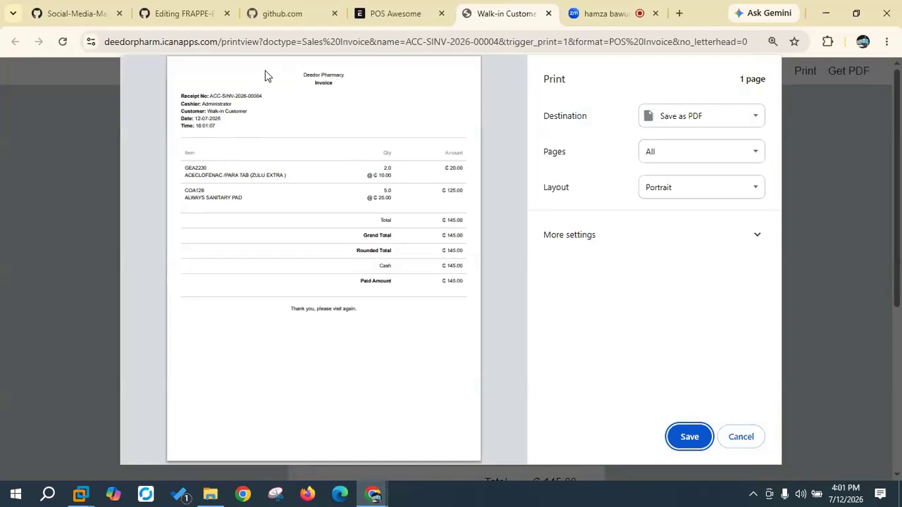
# Step: Examine the invoice's print preview and its PDF save option, and close both without saving
pyautogui.moveTo(347, 76); pyautogui.dragTo(303, 76)
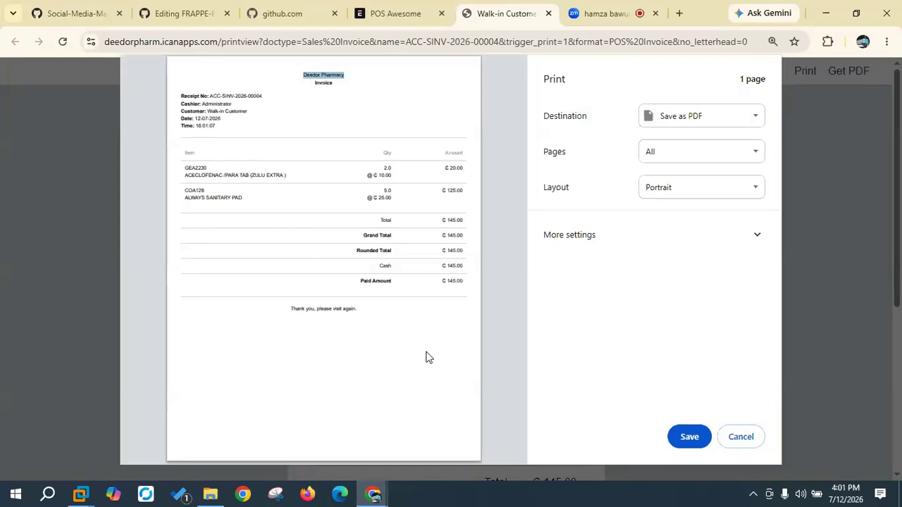
pyautogui.click(690, 437)
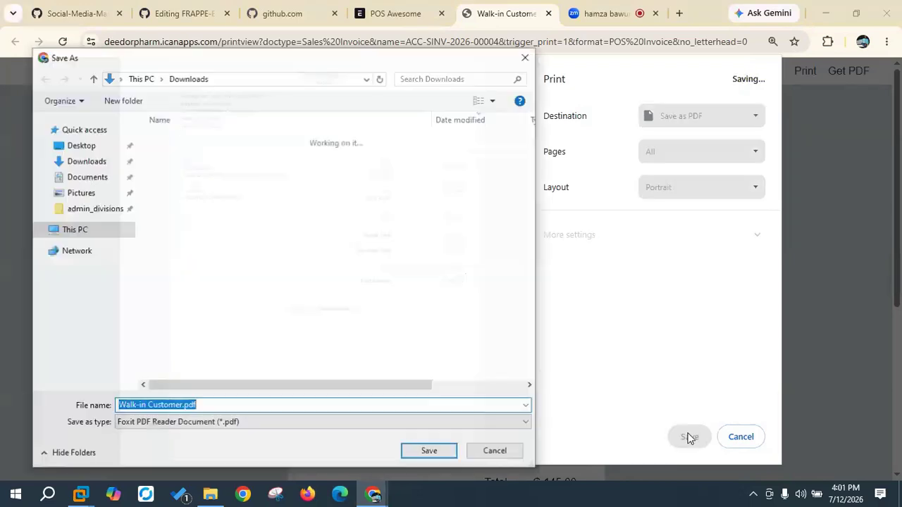
pyautogui.click(524, 60)
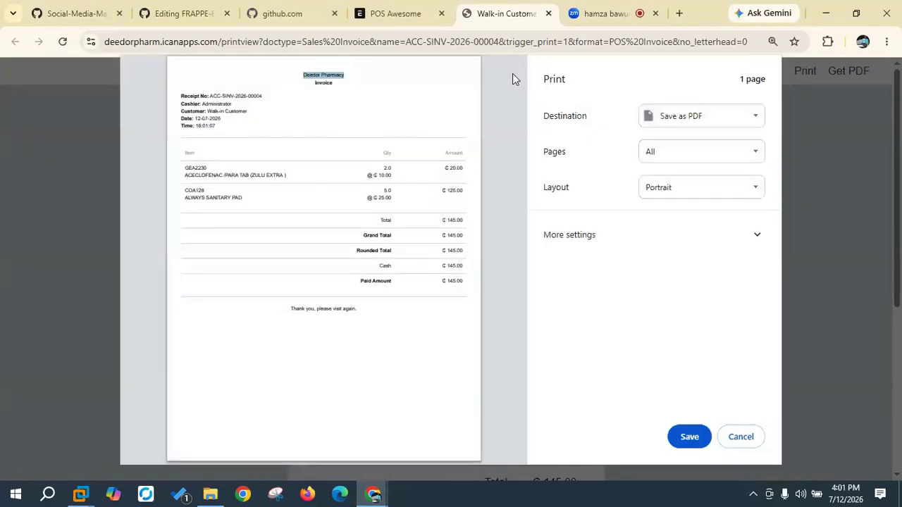
pyautogui.click(741, 438)
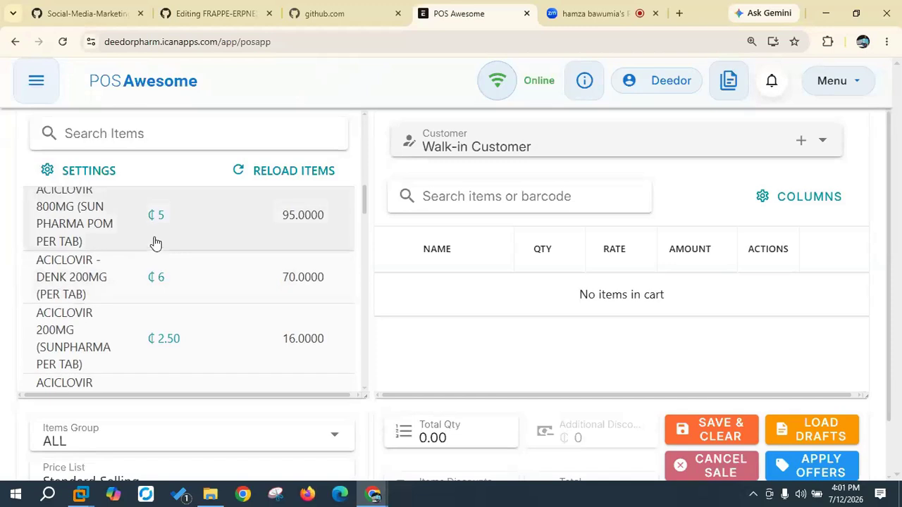
# Step: Clear the Walk-in Customer from the new sale and select Deedor Clinic as the customer
pyautogui.scroll(2, 156, 243)
pyautogui.scroll(2, 156, 243)
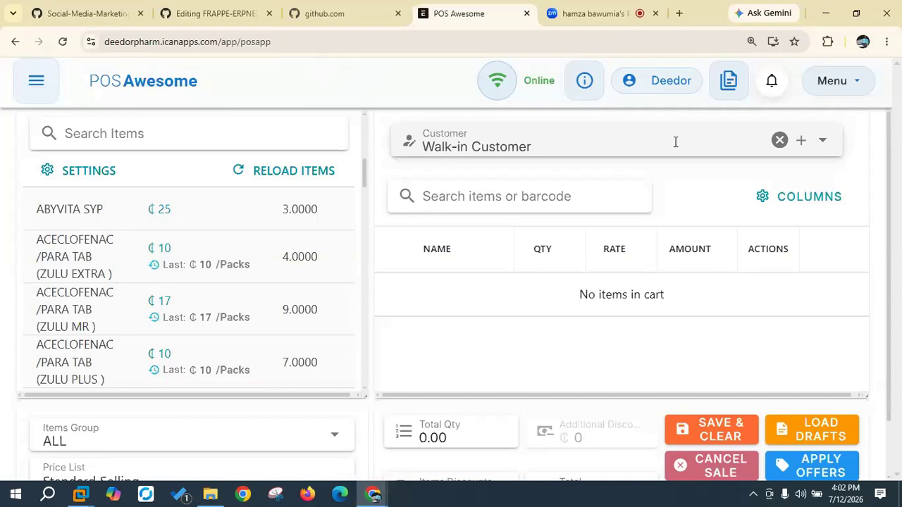
pyautogui.click(778, 140)
pyautogui.click(635, 149)
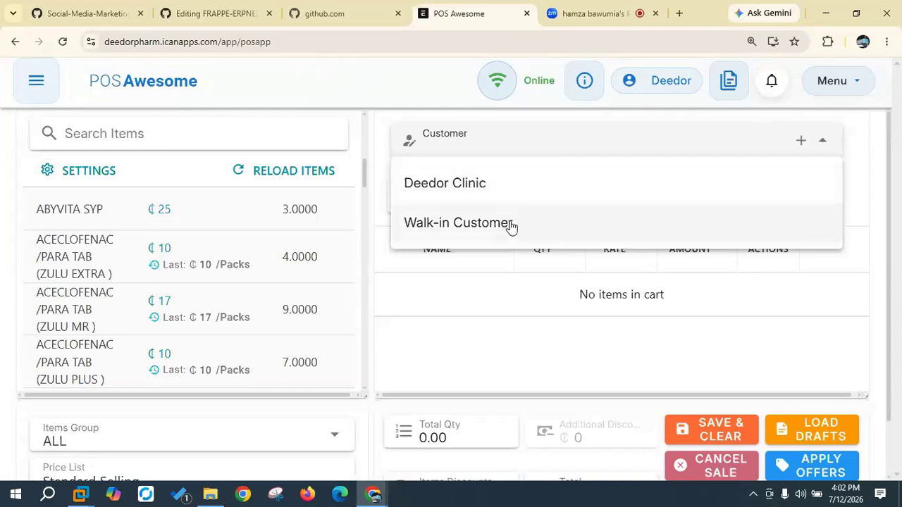
pyautogui.click(495, 185)
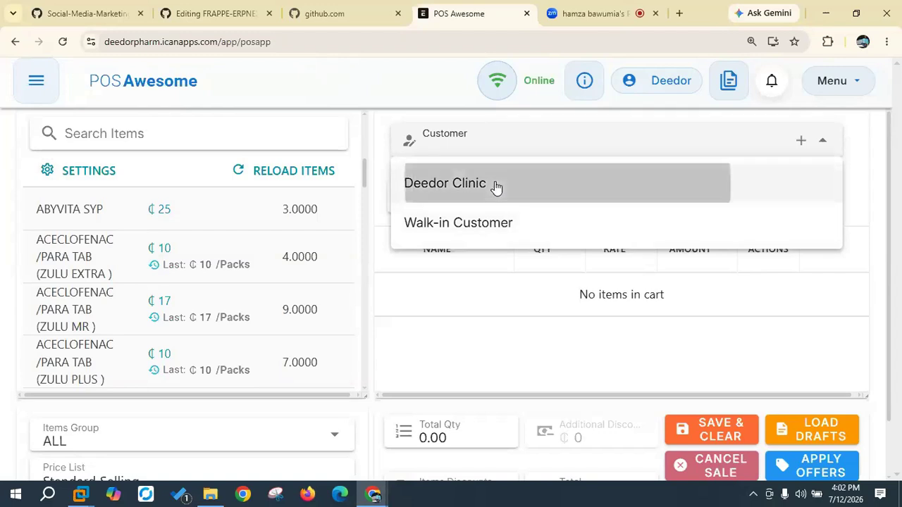
pyautogui.click(494, 146)
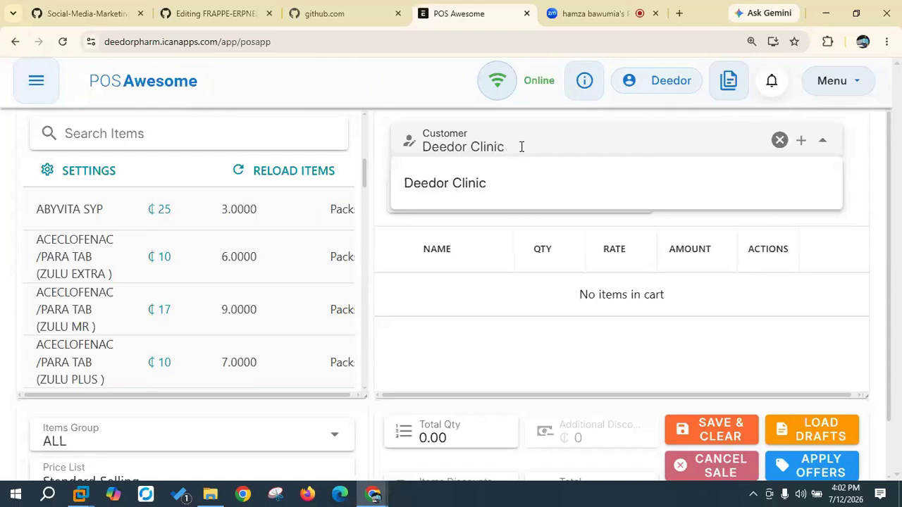
pyautogui.click(383, 137)
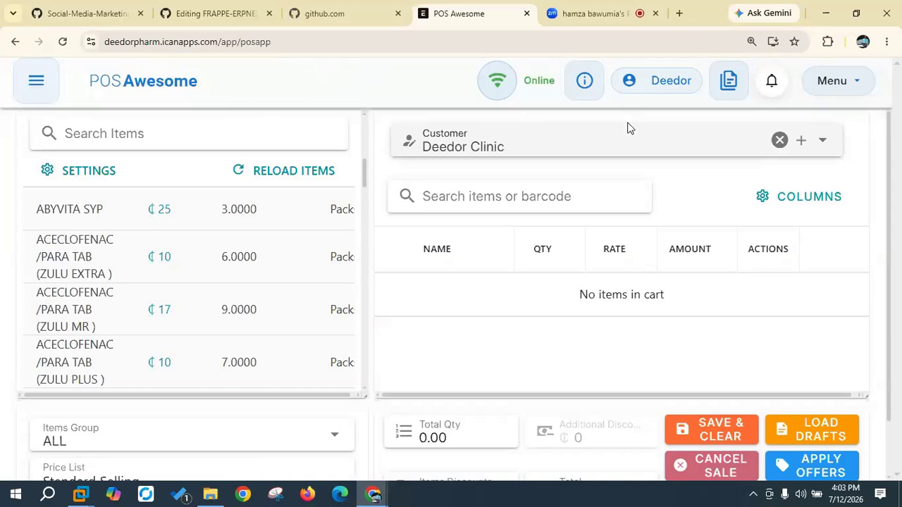
# Step: Switch the sale's customer back to Walk-in Customer
pyautogui.click(779, 140)
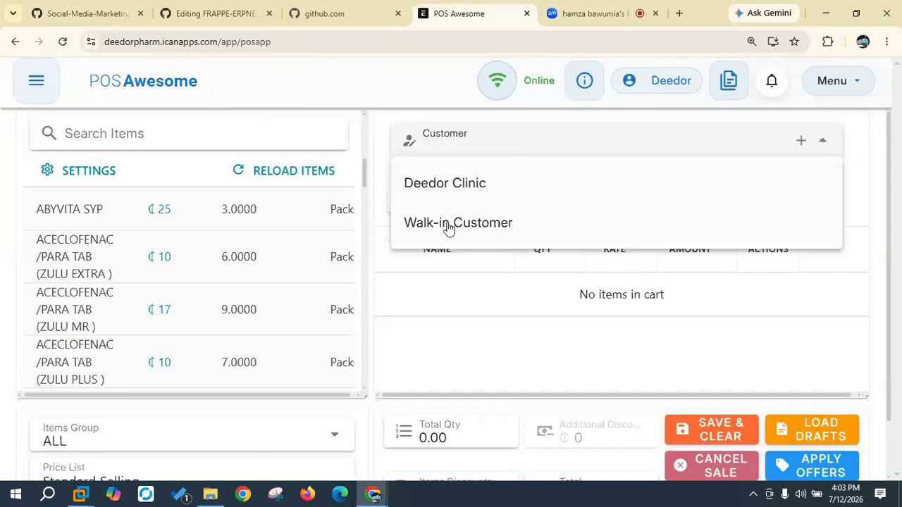
pyautogui.click(448, 223)
pyautogui.click(543, 131)
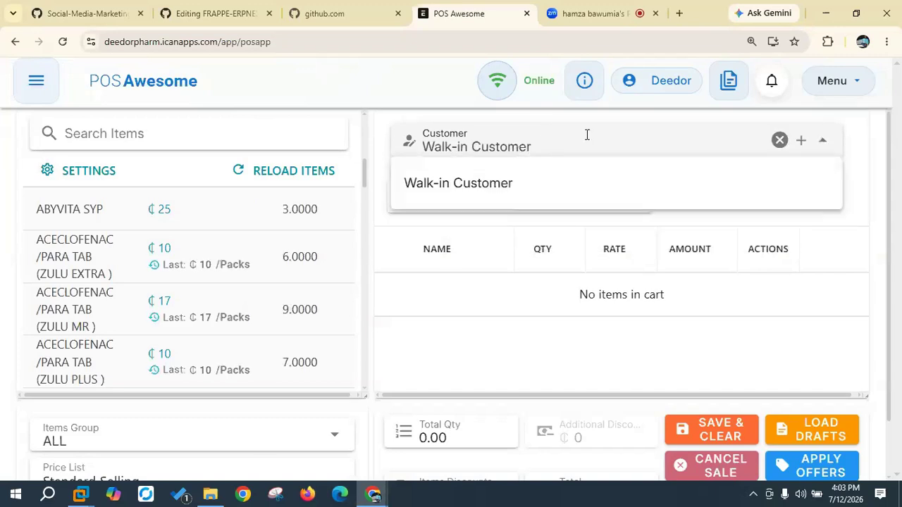
pyautogui.click(379, 136)
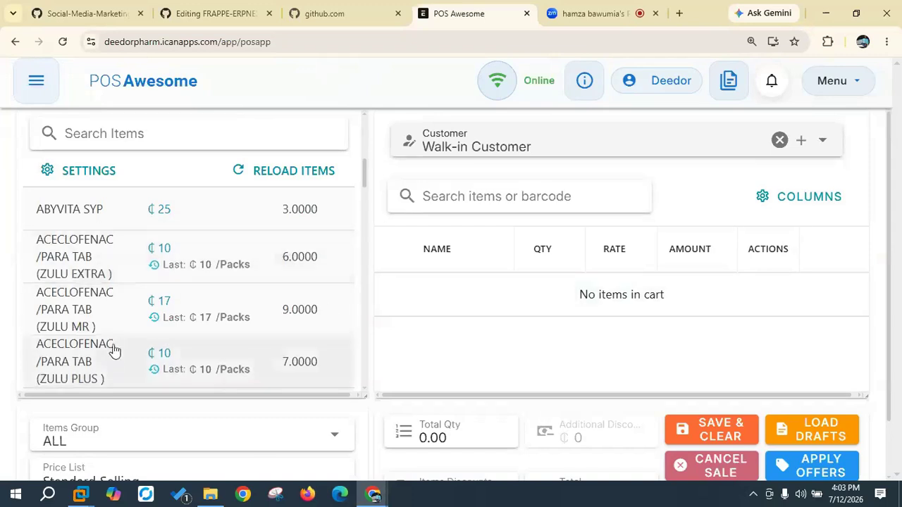
# Step: Look through the item list to check the available quantities of the ACECLOFENAC and neighbouring items
pyautogui.scroll(-3, 112, 352)
pyautogui.scroll(-2, 112, 349)
pyautogui.scroll(5, 111, 349)
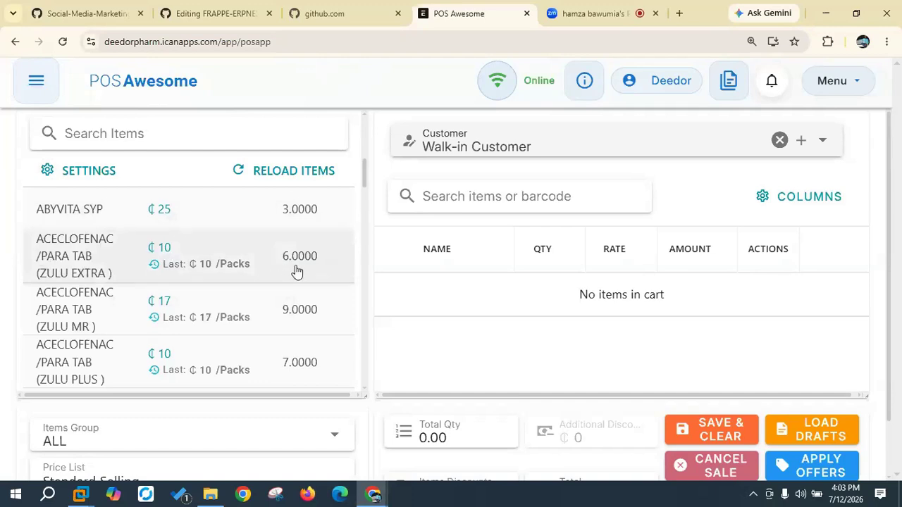
pyautogui.scroll(-2, 296, 272)
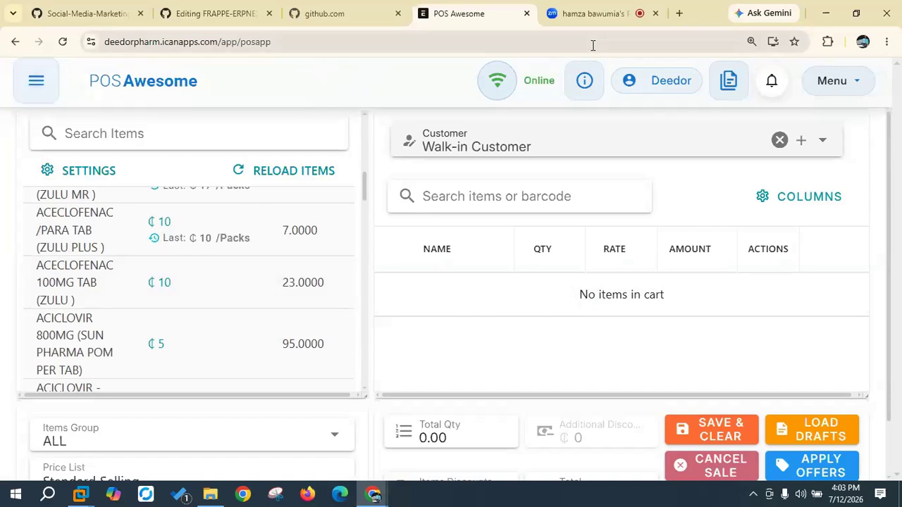
# Step: Log out of the POS session and dismiss the access error dialog
pyautogui.click(42, 85)
pyautogui.click(44, 86)
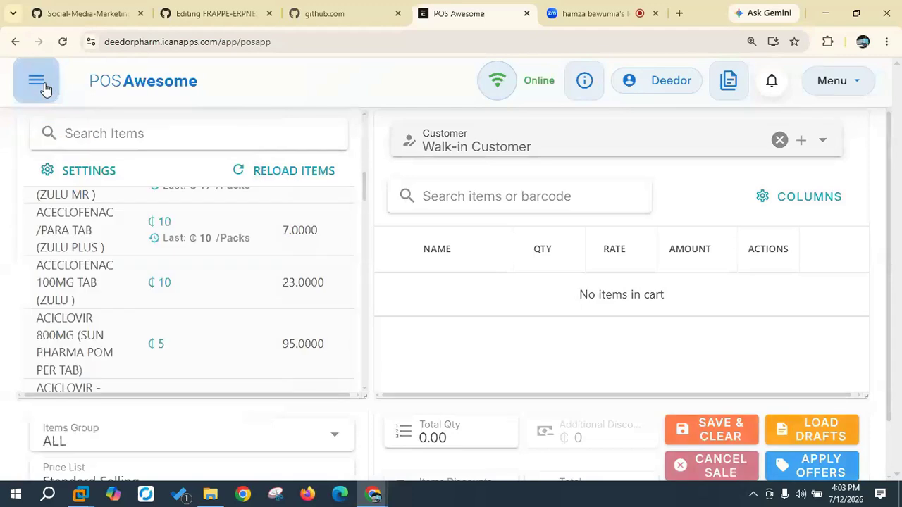
pyautogui.click(860, 82)
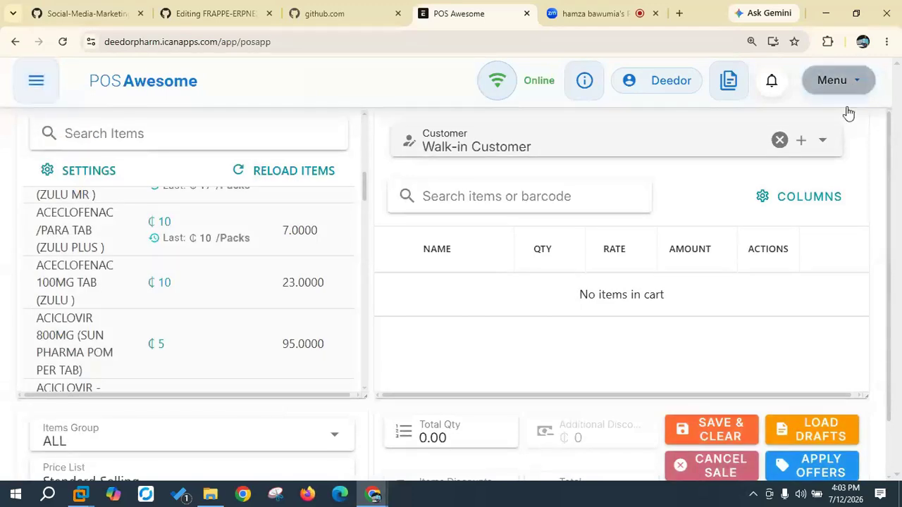
pyautogui.scroll(-2, 749, 371)
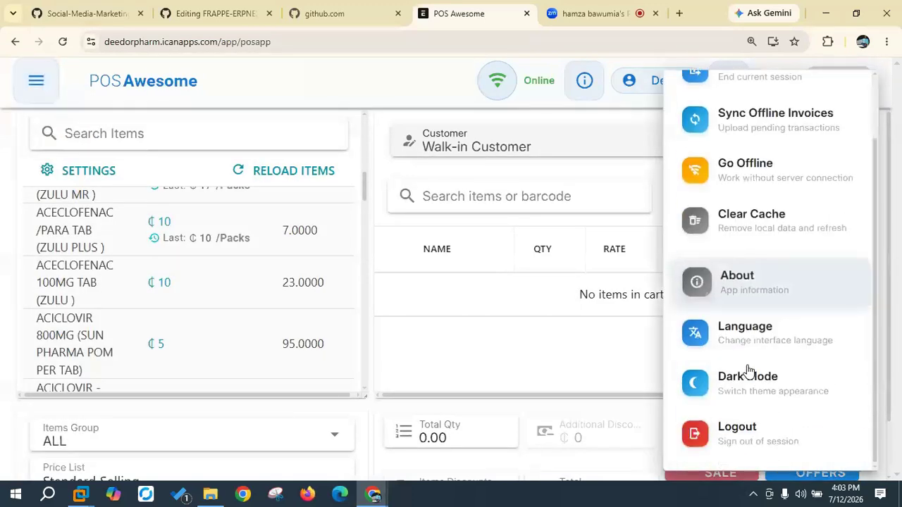
pyautogui.click(731, 447)
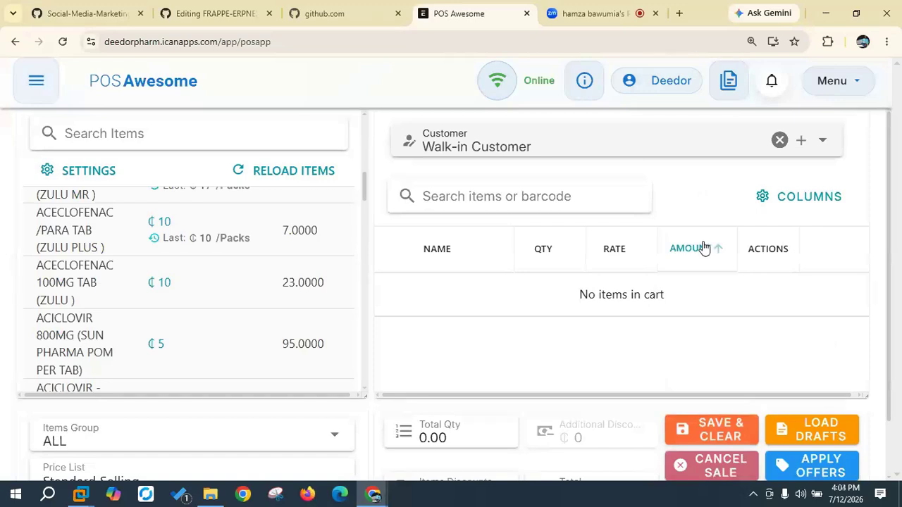
pyautogui.click(846, 80)
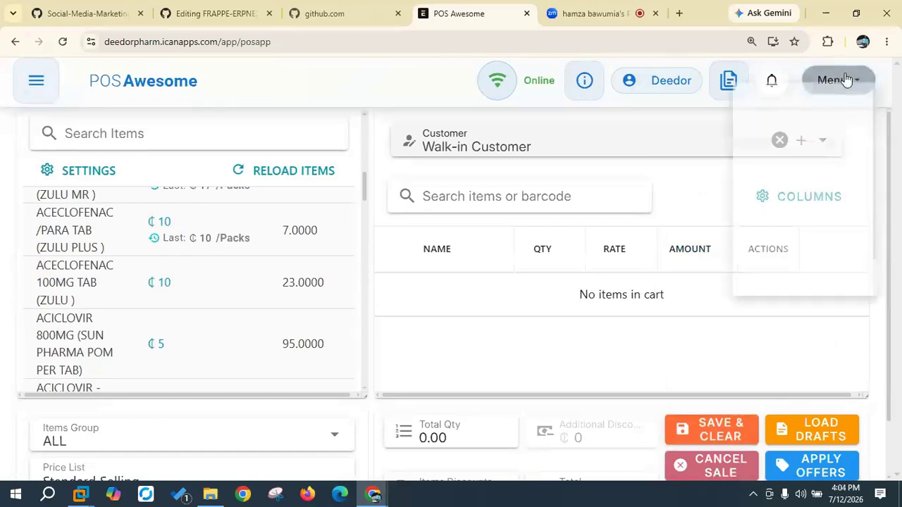
pyautogui.scroll(-2, 763, 412)
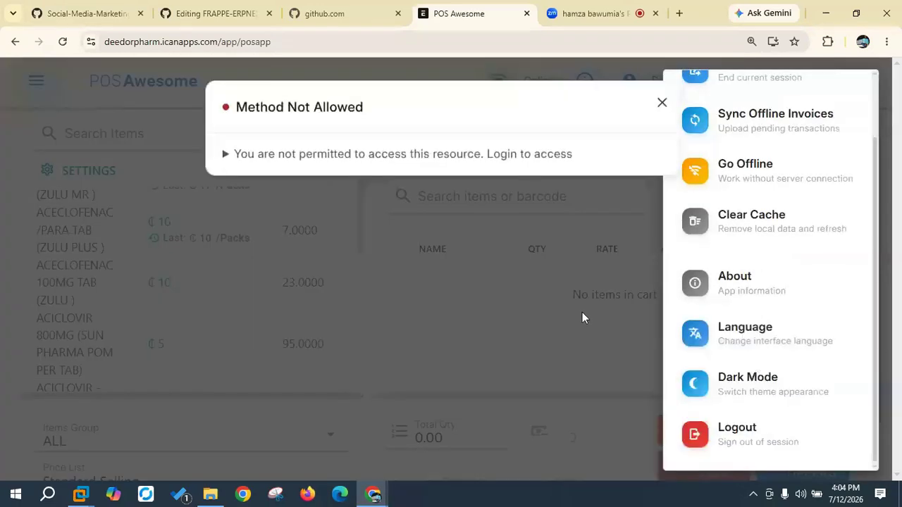
pyautogui.click(493, 124)
pyautogui.click(661, 104)
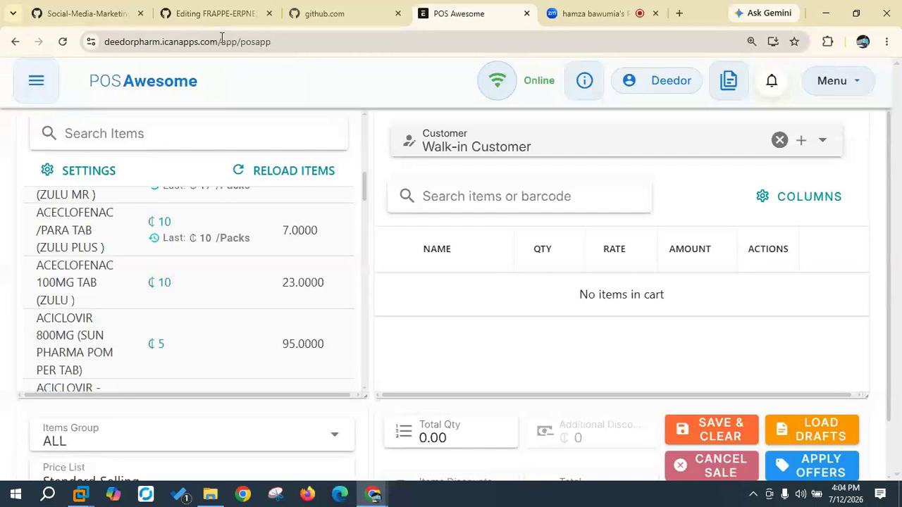
# Step: Go to the site's login page, log in as Administrator with the saved credentials, and open the Stock workspace
pyautogui.moveTo(222, 42); pyautogui.dragTo(374, 63)
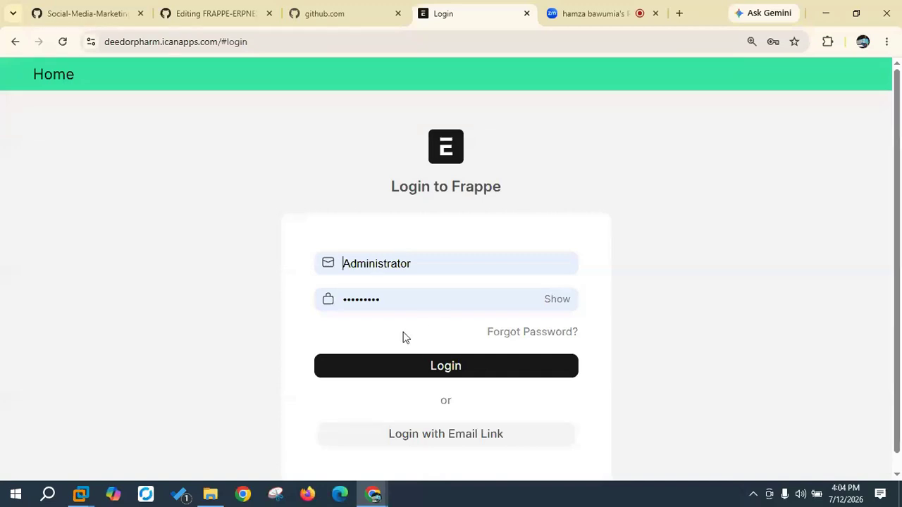
pyautogui.click(402, 366)
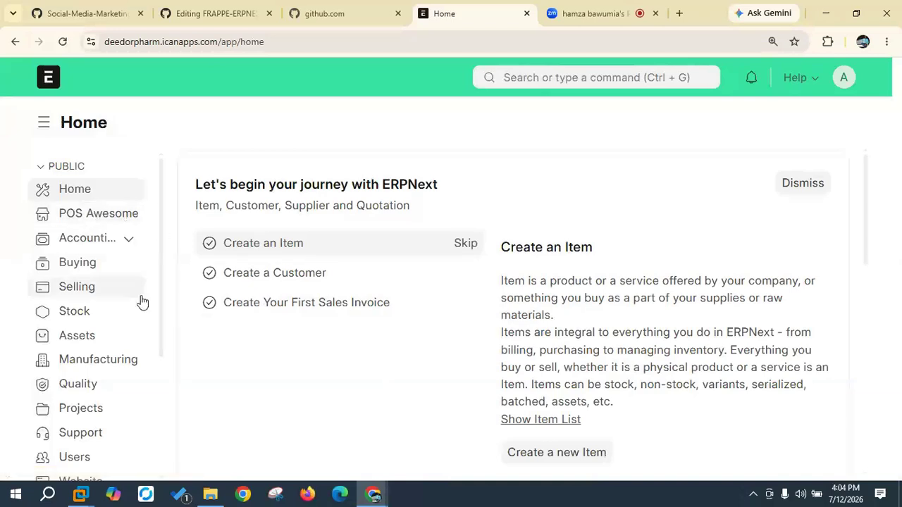
pyautogui.click(74, 311)
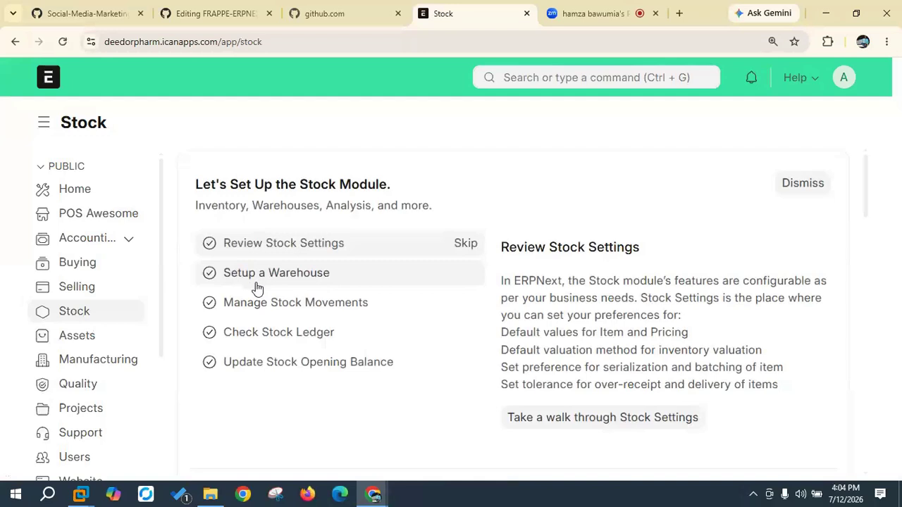
# Step: Examine the Stock workspace's transactions, reports and settings, and view the Stock Entry list before returning to the workspace
pyautogui.scroll(-10, 257, 288)
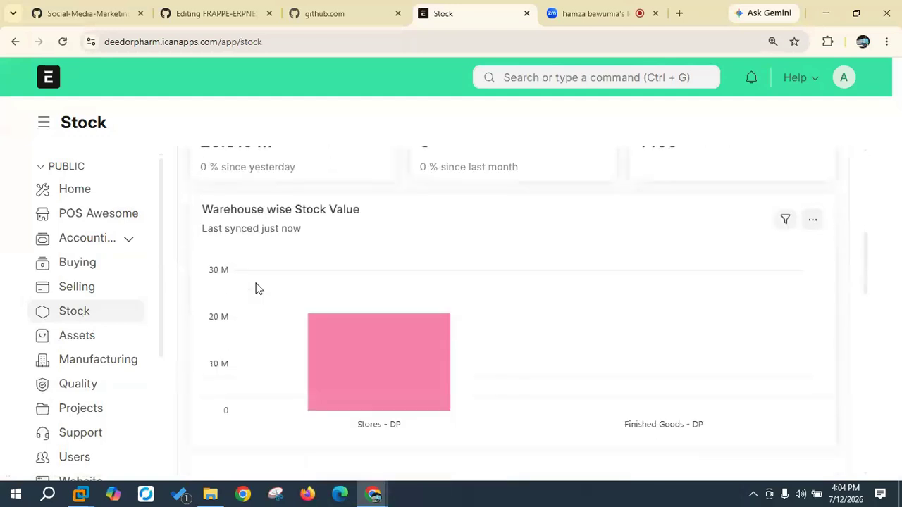
pyautogui.scroll(-3, 257, 289)
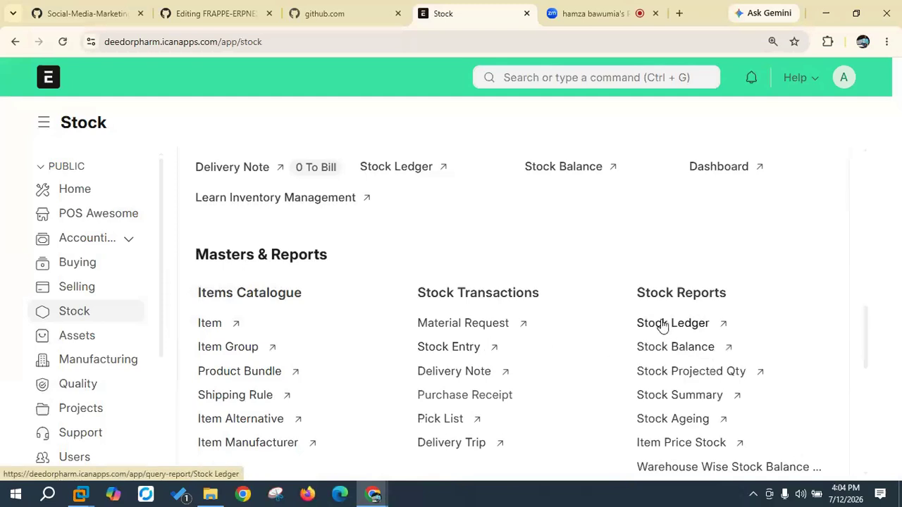
pyautogui.scroll(-4, 515, 282)
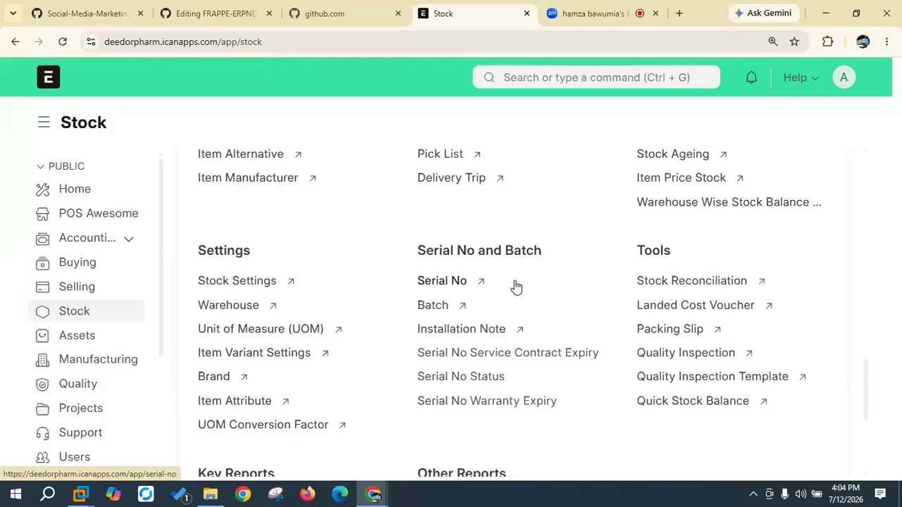
pyautogui.scroll(-4, 515, 285)
pyautogui.scroll(1, 465, 384)
pyautogui.scroll(5, 454, 393)
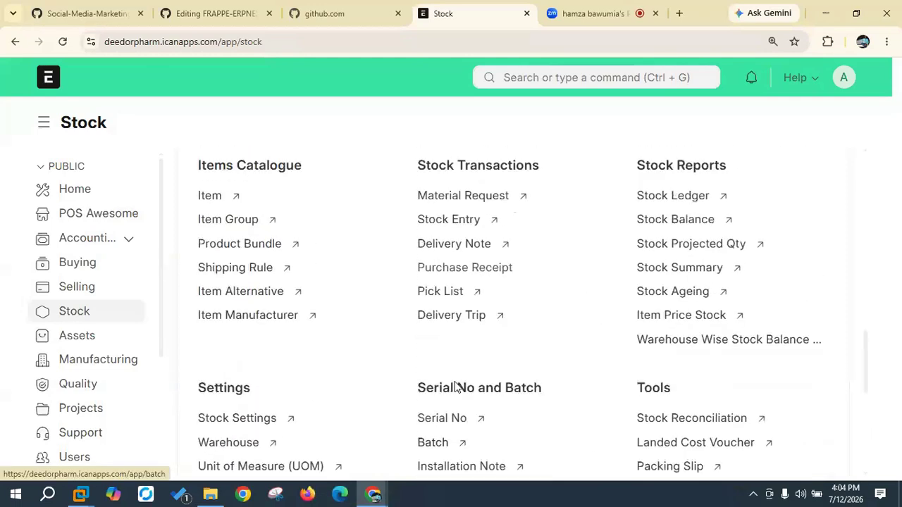
pyautogui.scroll(2, 455, 384)
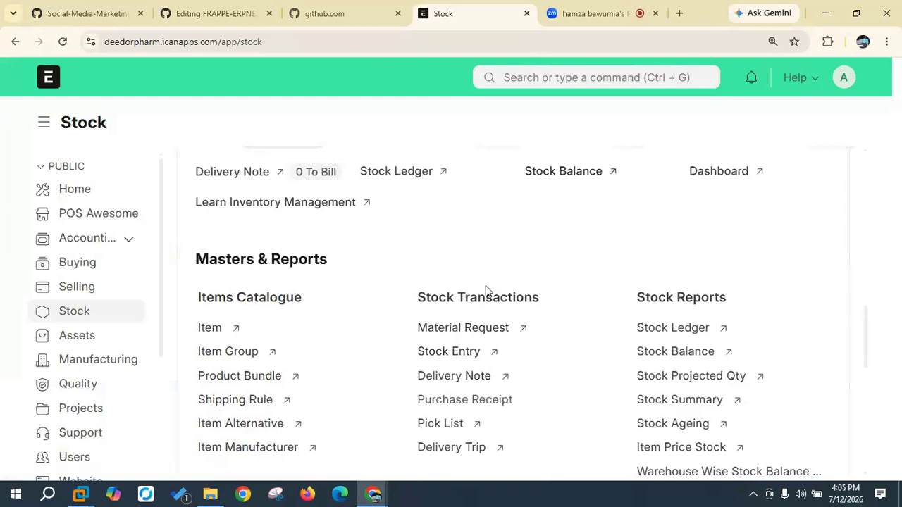
pyautogui.click(438, 356)
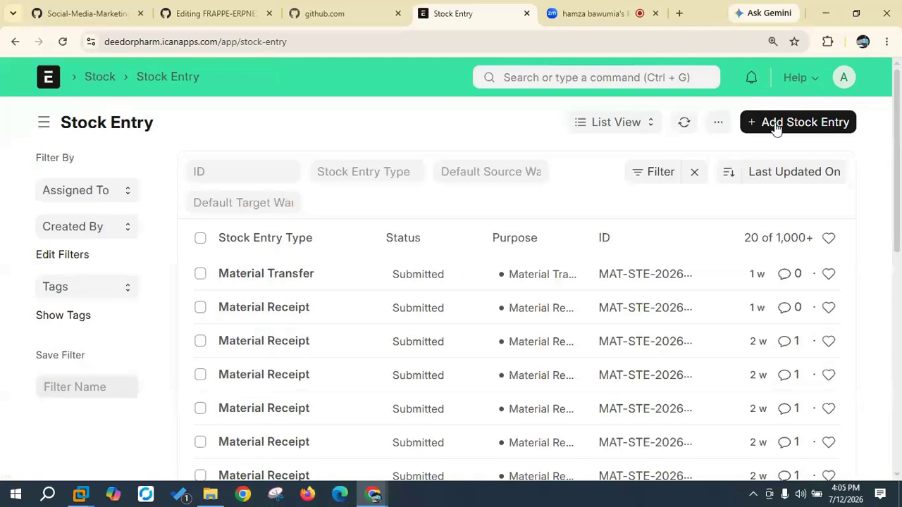
pyautogui.click(15, 43)
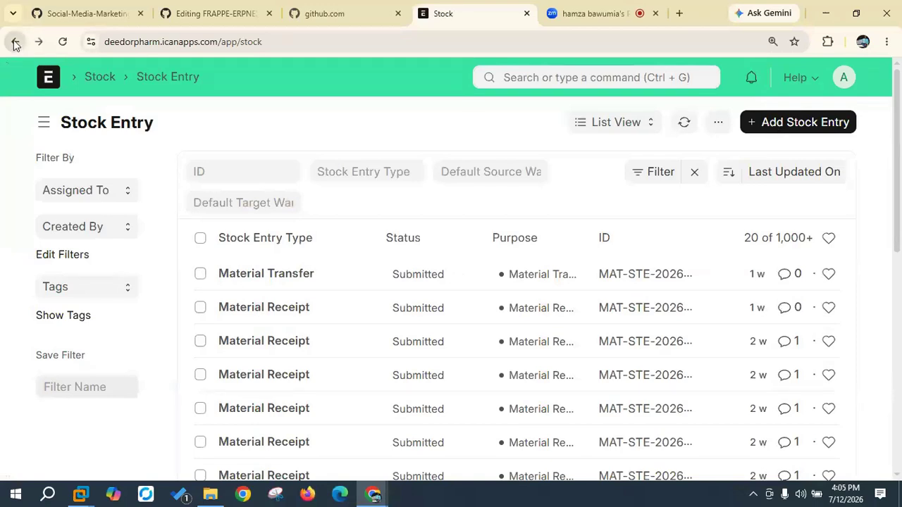
# Step: Open the Item list from the items catalogue and look through the drugs and their opening stock
pyautogui.click(210, 328)
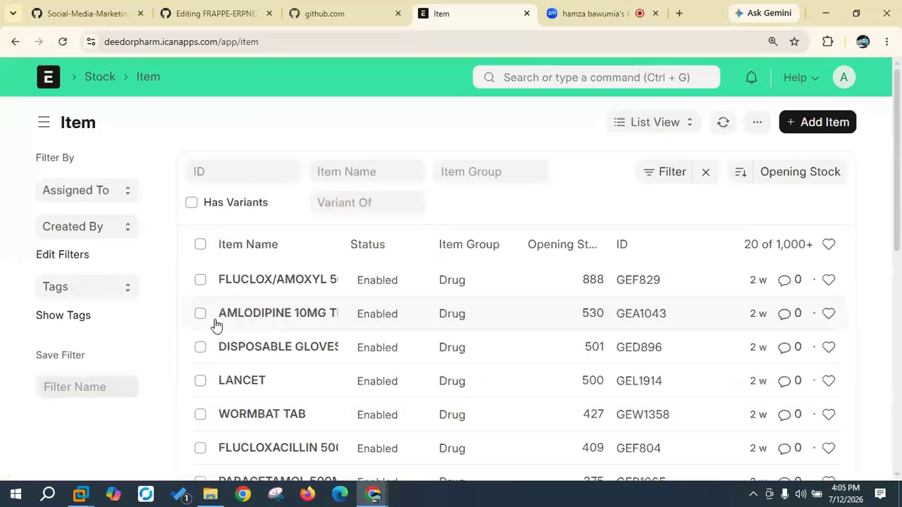
pyautogui.scroll(-5, 246, 330)
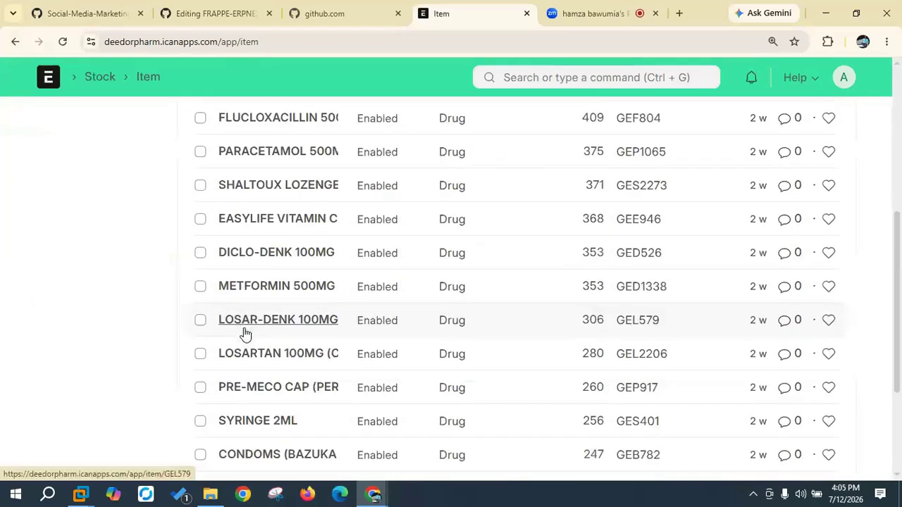
pyautogui.scroll(5, 244, 321)
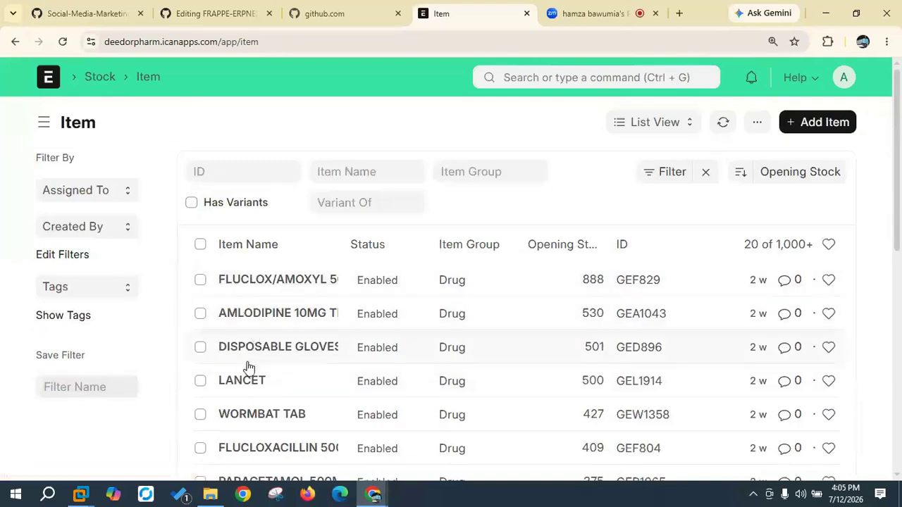
# Step: Start a new item and open its full form for editing
pyautogui.click(830, 124)
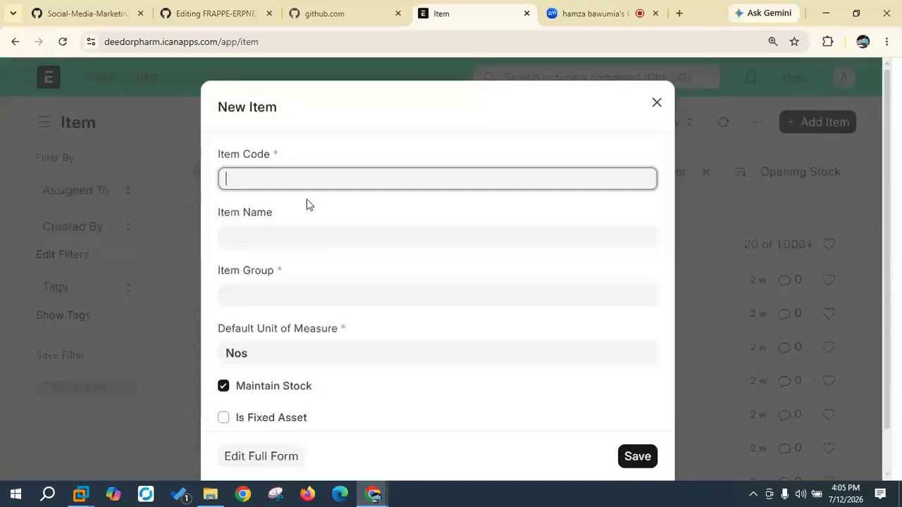
pyautogui.scroll(-3, 308, 205)
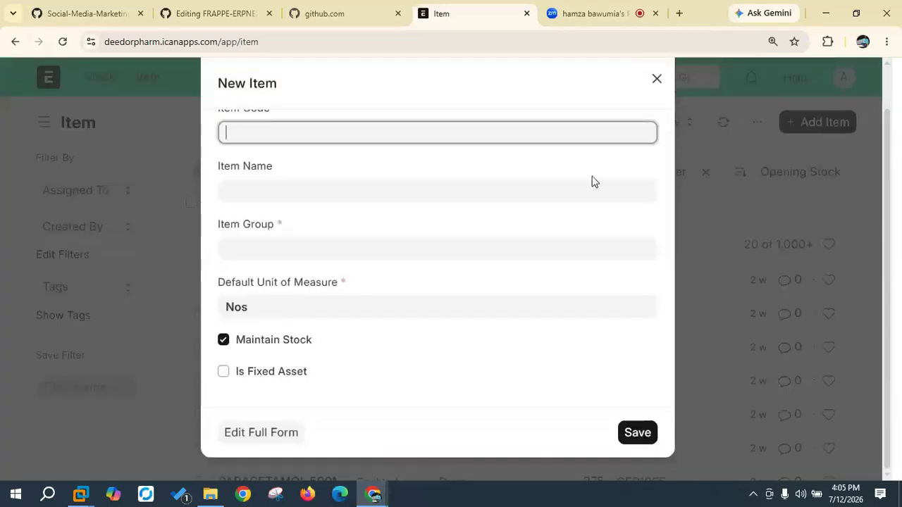
pyautogui.click(263, 434)
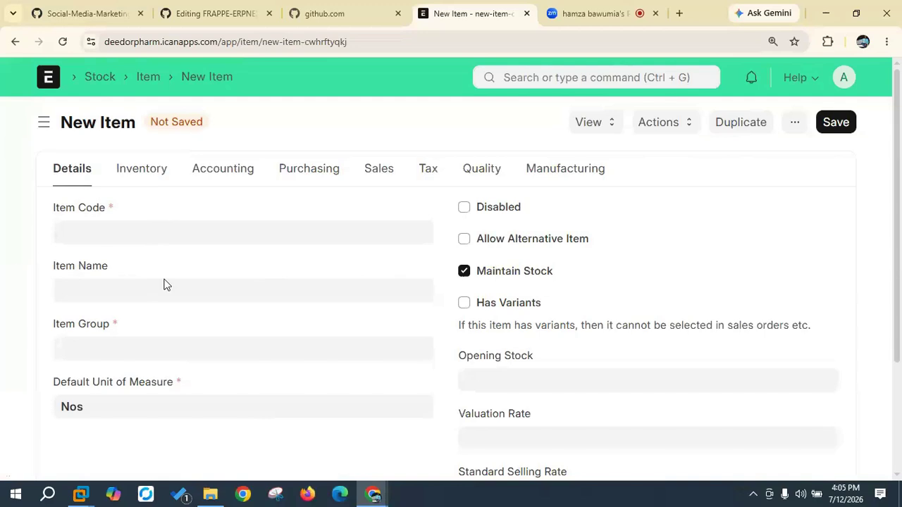
# Step: Go over the new item's code and name fields and examine the available item groups without choosing one
pyautogui.click(152, 286)
pyautogui.click(150, 229)
pyautogui.click(131, 348)
pyautogui.scroll(-2, 132, 352)
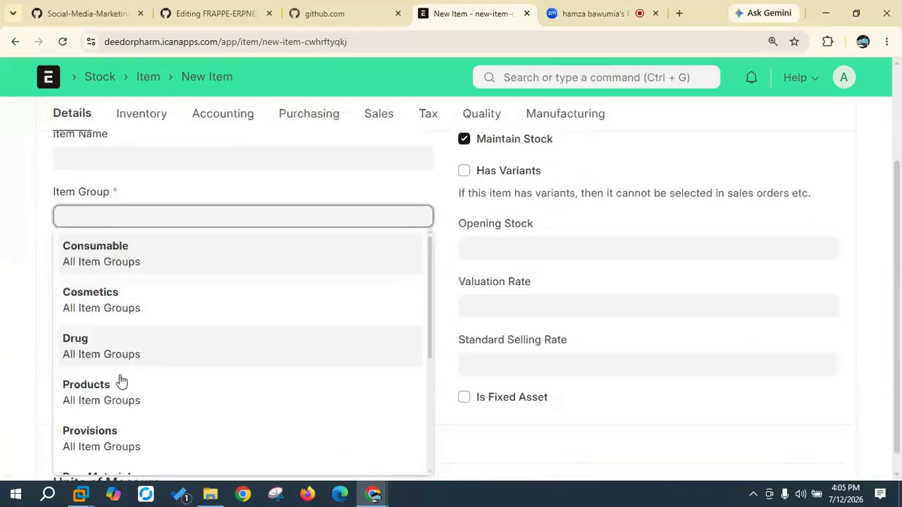
pyautogui.scroll(-1, 121, 399)
pyautogui.scroll(-2, 123, 400)
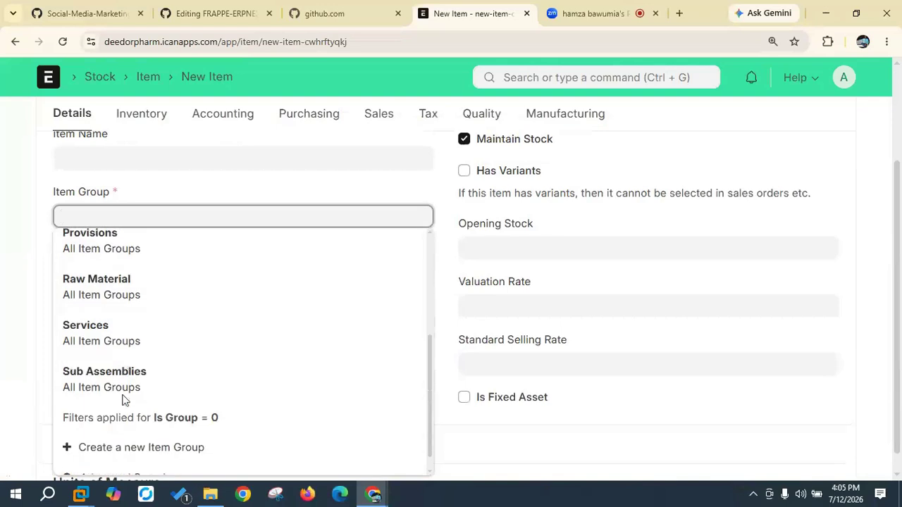
pyautogui.scroll(3, 121, 400)
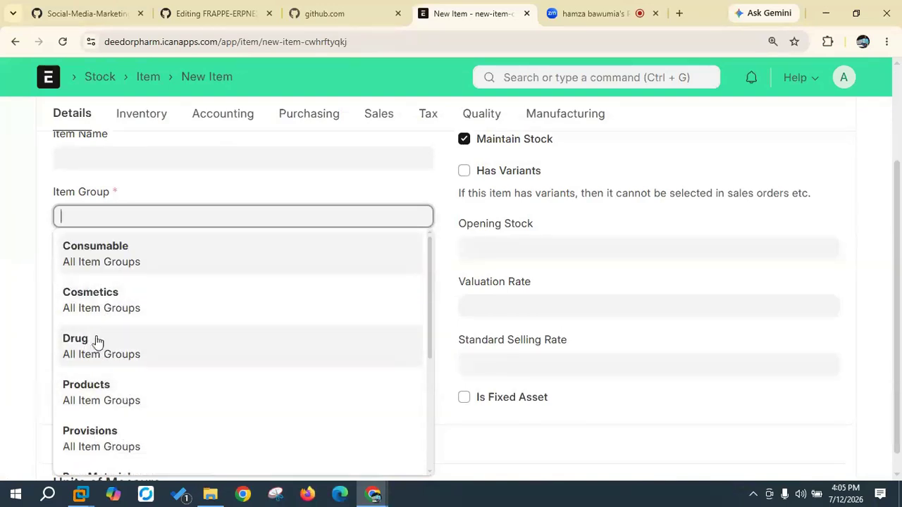
pyautogui.click(26, 258)
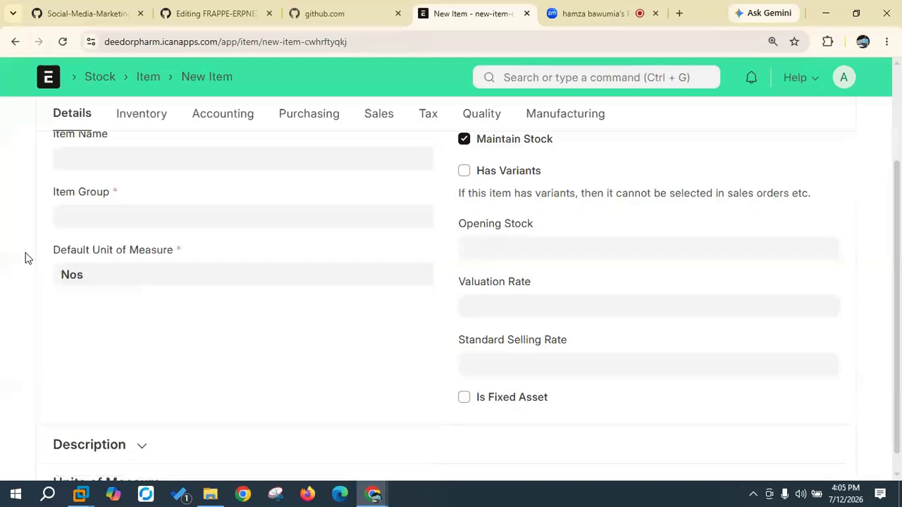
# Step: Clear the new item's default unit of measure and look through the units available for it
pyautogui.click(101, 274)
pyautogui.moveTo(90, 276); pyautogui.dragTo(63, 275)
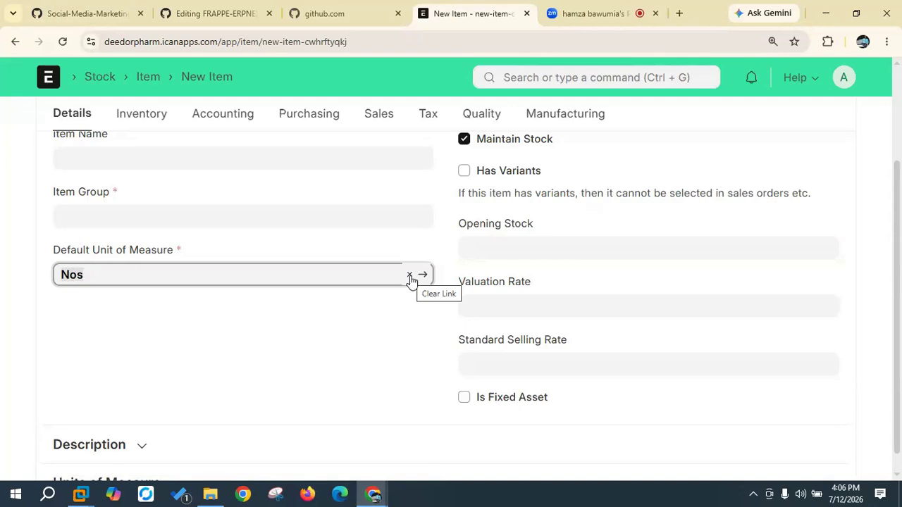
pyautogui.click(410, 276)
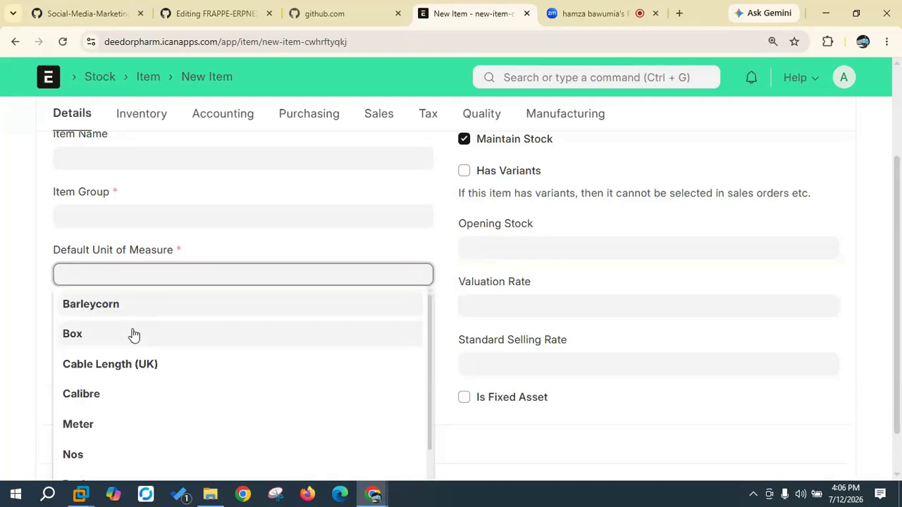
pyautogui.scroll(-2, 131, 336)
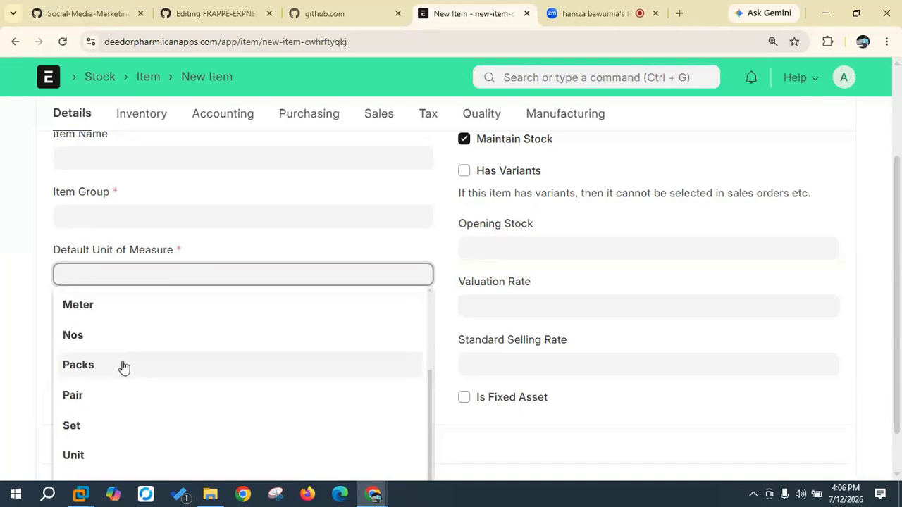
pyautogui.scroll(-2, 124, 365)
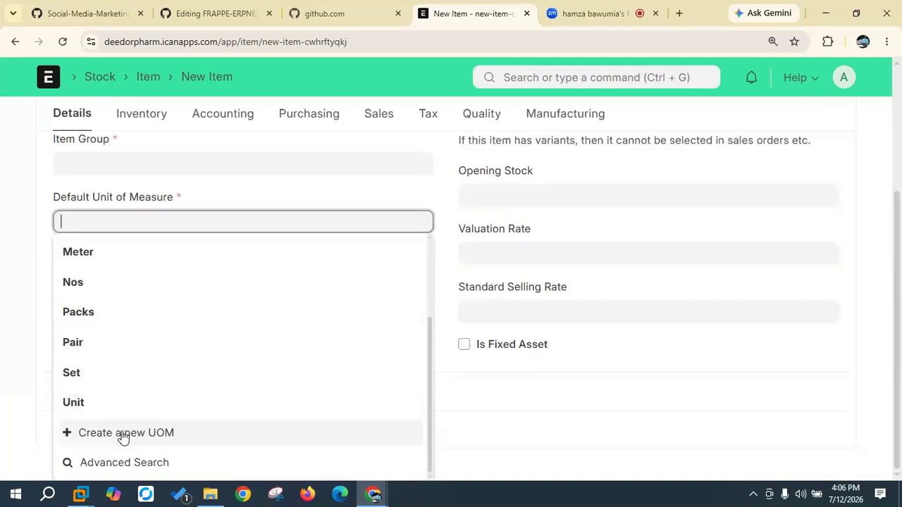
pyautogui.scroll(3, 146, 357)
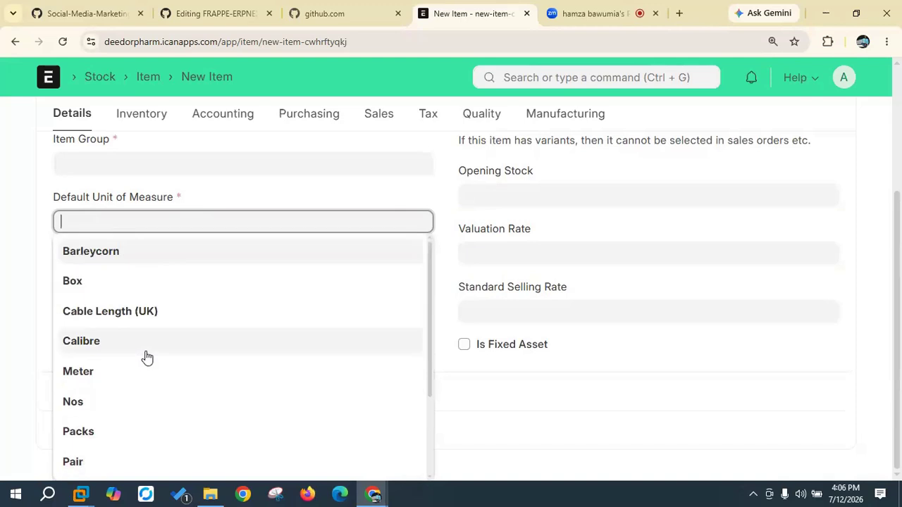
pyautogui.scroll(-2, 157, 393)
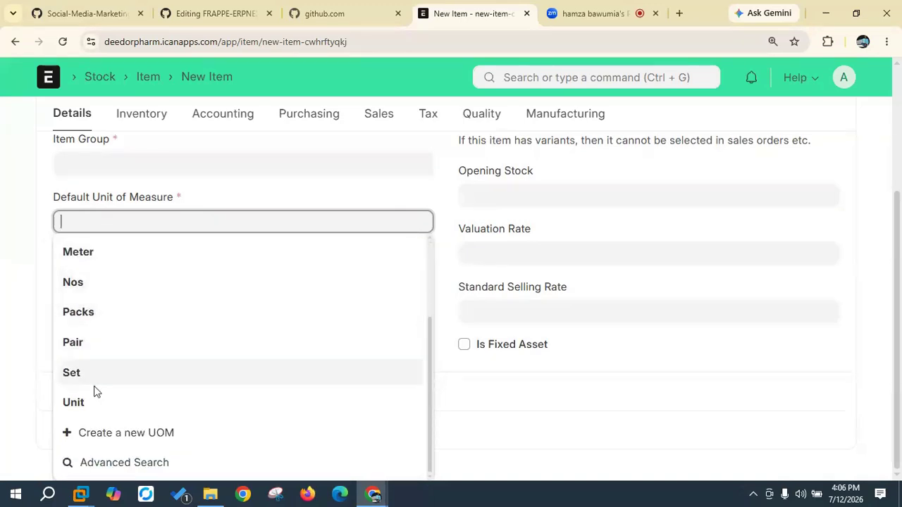
pyautogui.scroll(2, 99, 395)
pyautogui.scroll(-2, 102, 273)
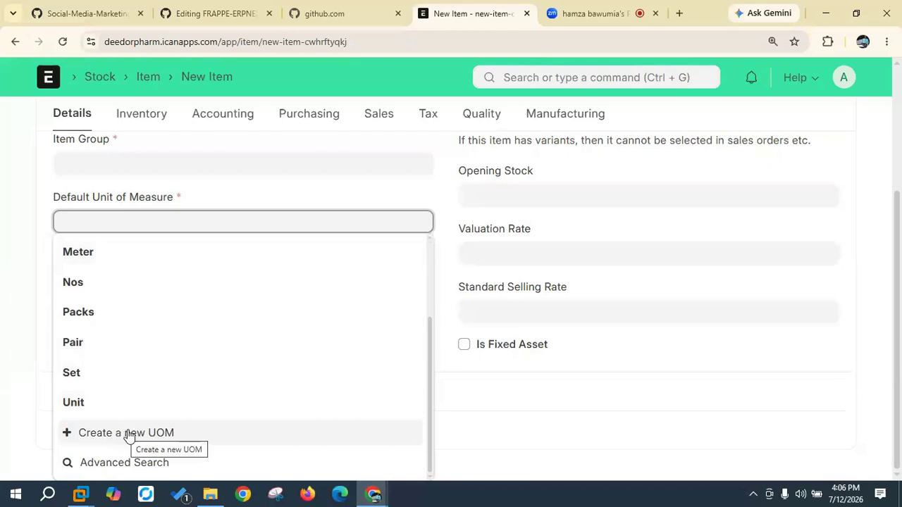
pyautogui.click(242, 136)
# Step: Check the new item's inventory settings, and go over the stock options, Opening Stock and Valuation Rate fields in its details
pyautogui.click(156, 164)
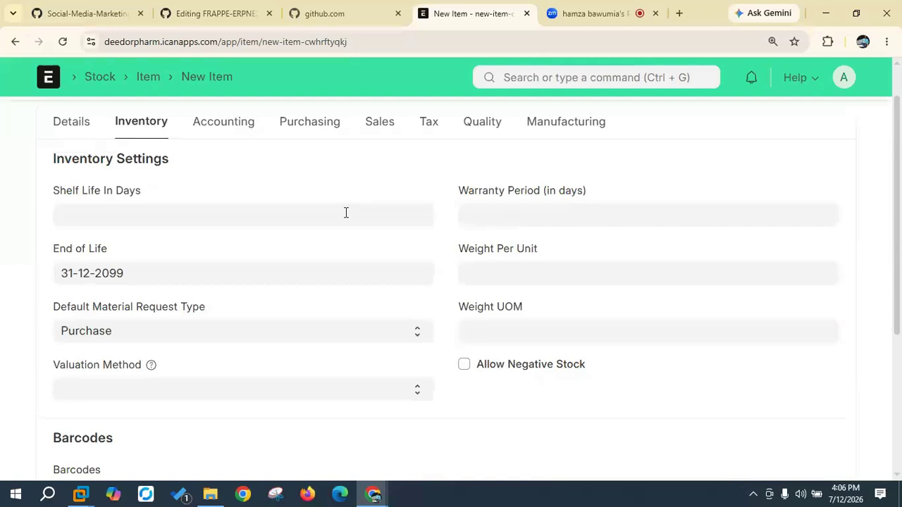
pyautogui.click(85, 125)
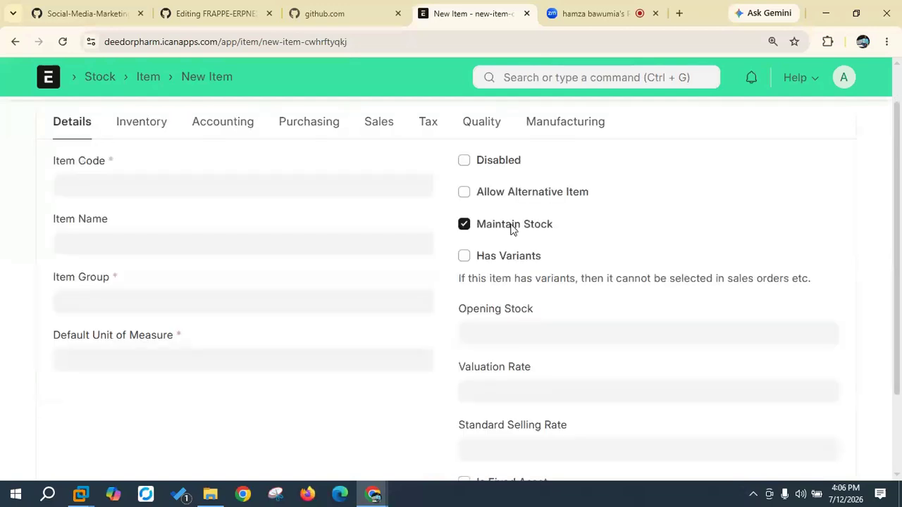
pyautogui.scroll(1, 512, 229)
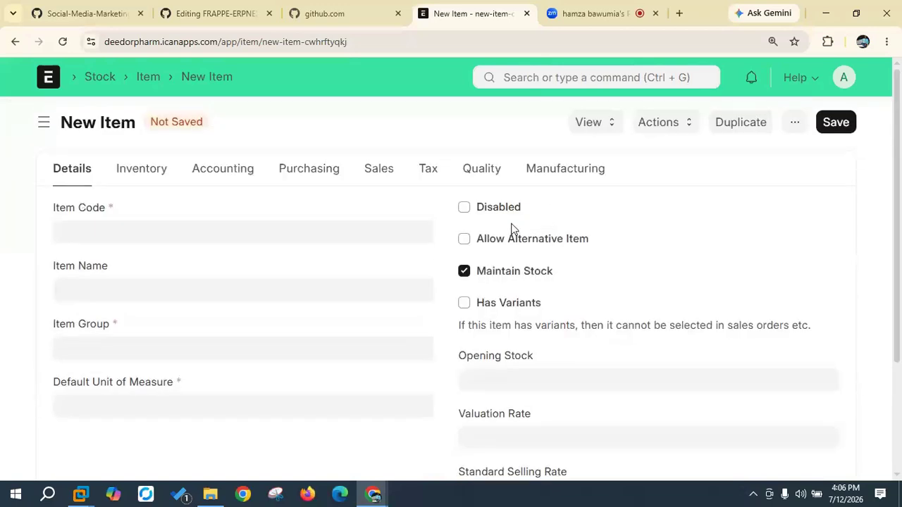
pyautogui.scroll(-2, 513, 229)
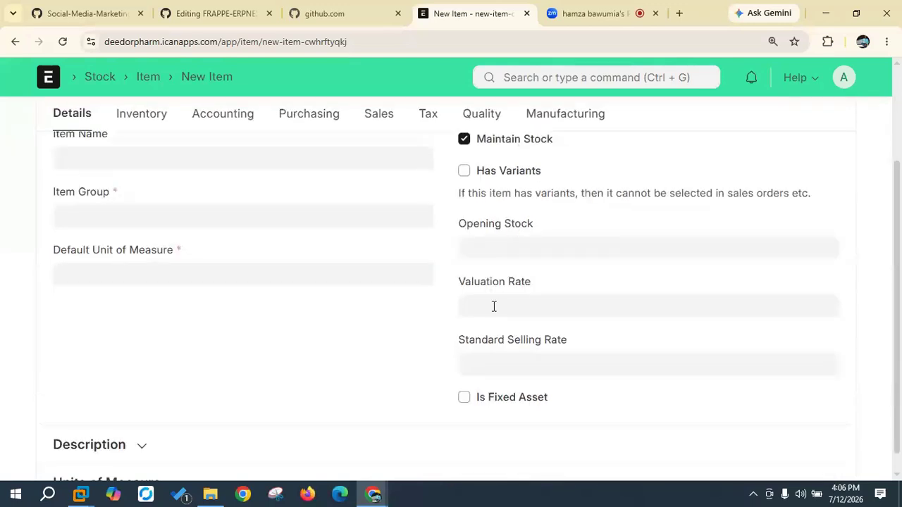
pyautogui.scroll(1, 493, 307)
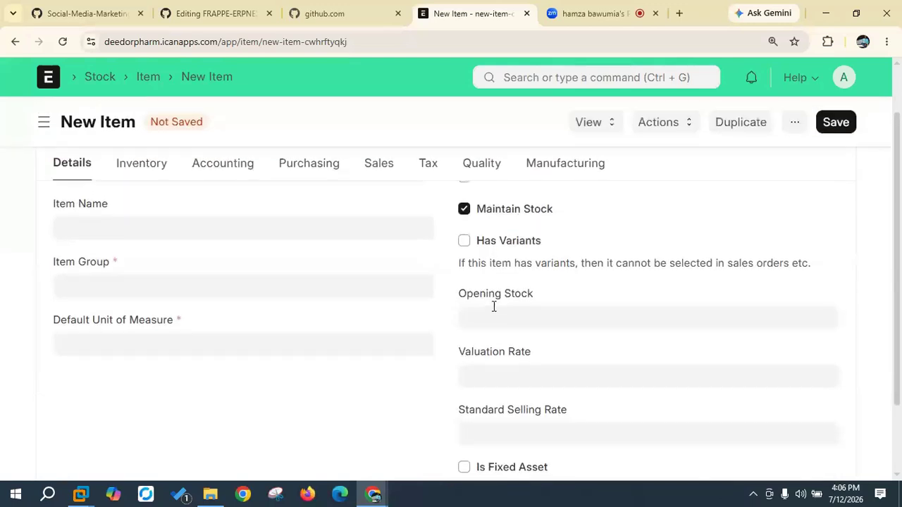
pyautogui.scroll(1, 494, 308)
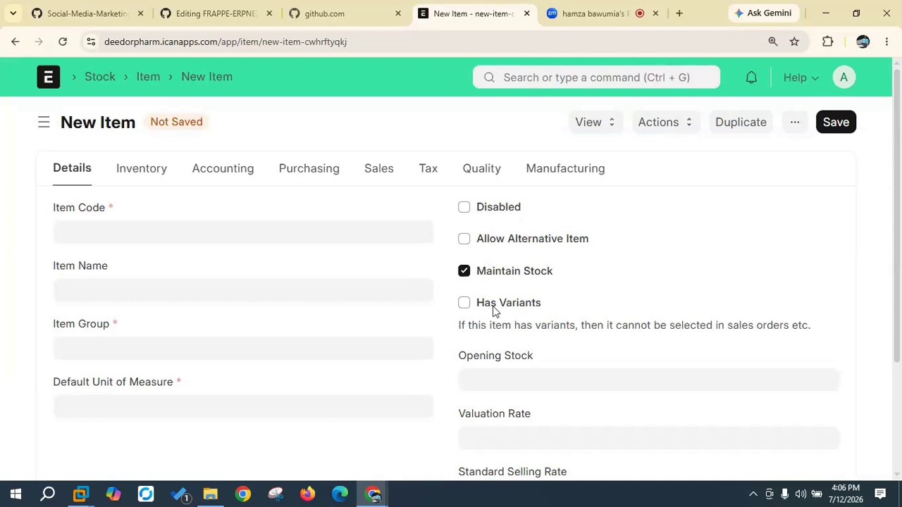
pyautogui.click(476, 386)
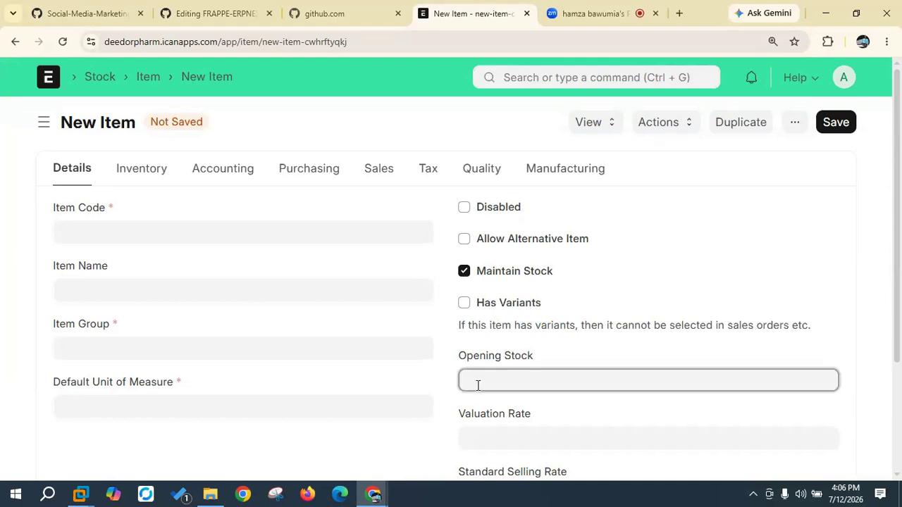
pyautogui.scroll(-2, 478, 385)
pyautogui.click(502, 299)
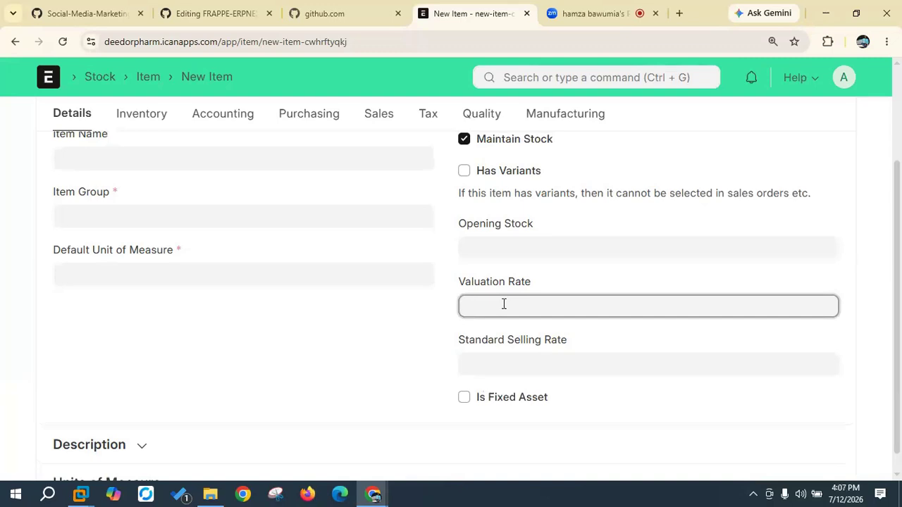
# Step: Go over the new item's Standard Selling Rate field and point out the Valuation Rate field for comparison
pyautogui.click(498, 360)
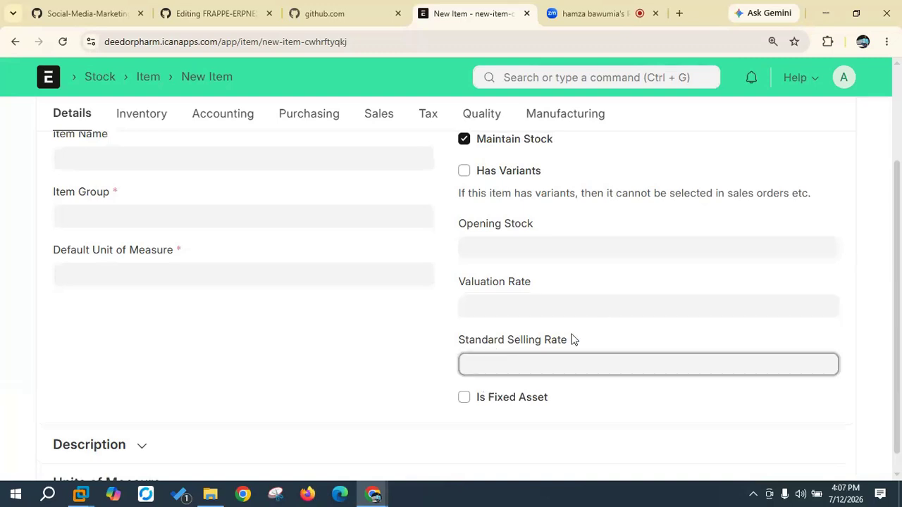
pyautogui.moveTo(568, 334); pyautogui.dragTo(462, 342)
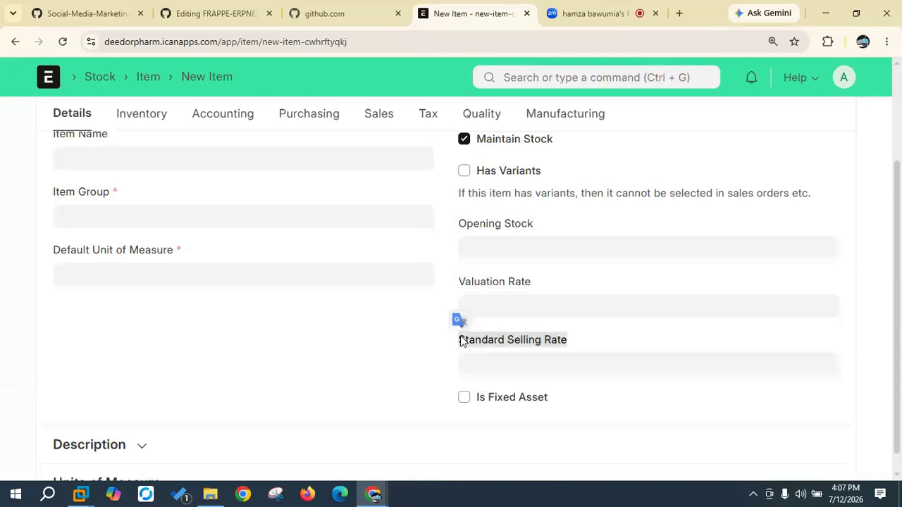
pyautogui.moveTo(534, 281); pyautogui.dragTo(455, 300)
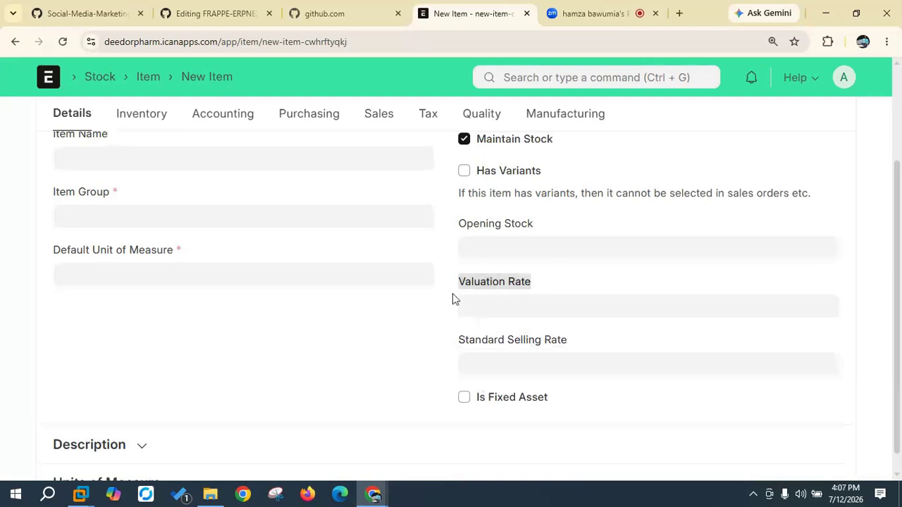
pyautogui.scroll(2, 486, 300)
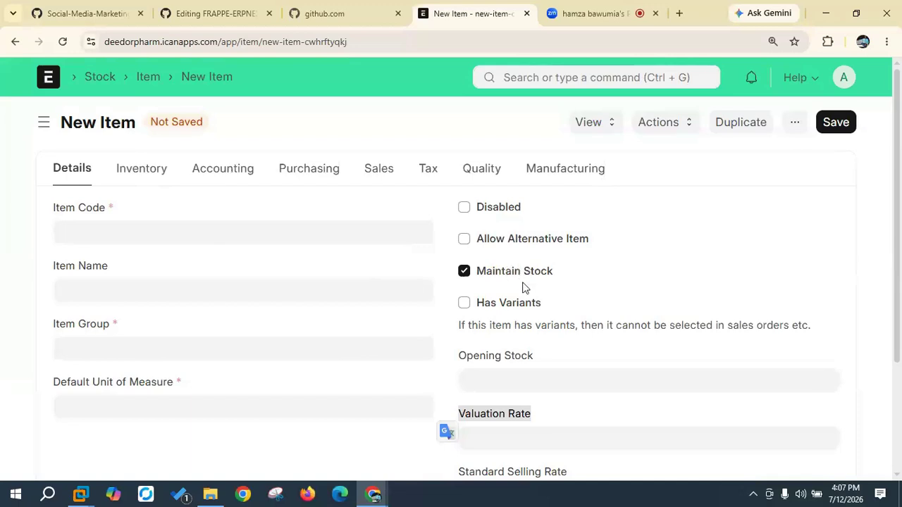
# Step: Review the new item's inventory settings and its Barcodes table
pyautogui.click(146, 176)
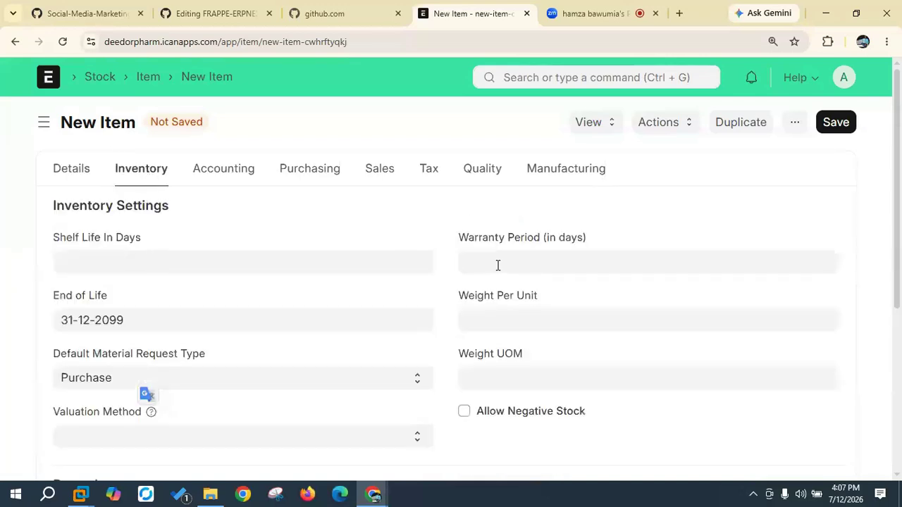
pyautogui.scroll(-2, 498, 264)
pyautogui.scroll(-2, 431, 346)
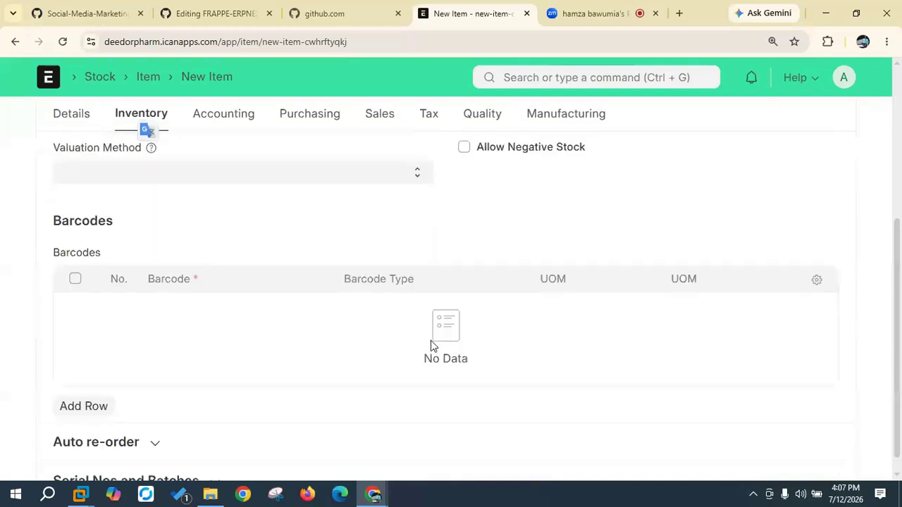
pyautogui.scroll(4, 430, 346)
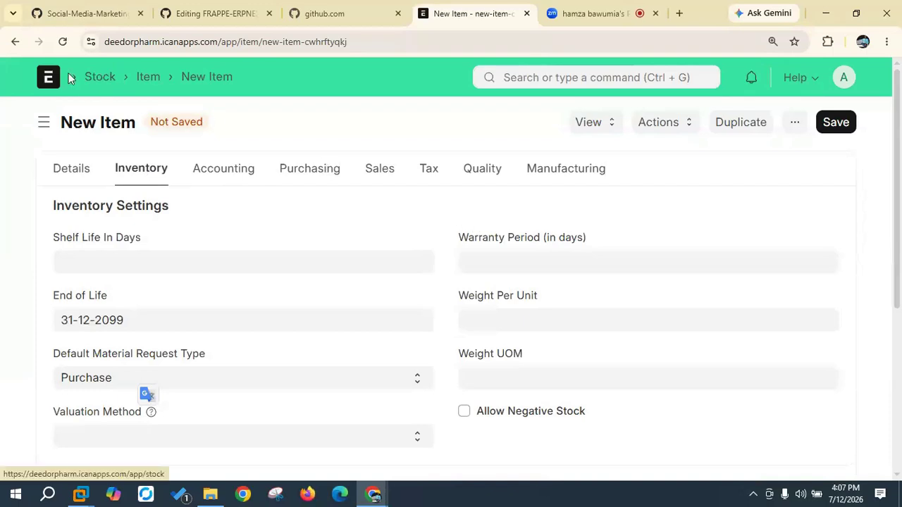
# Step: Leave the new item form for the Accounting workspace and expand its sub-pages, dismissing the server error
pyautogui.click(51, 80)
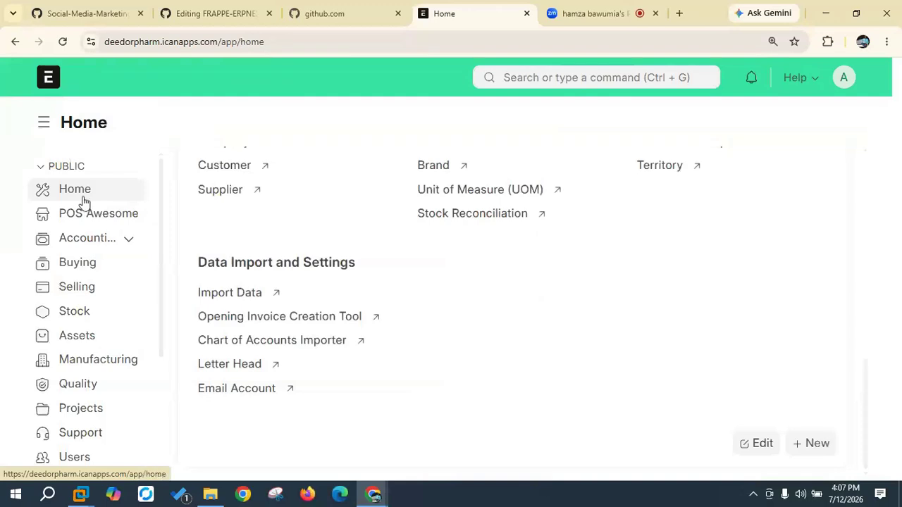
pyautogui.click(101, 239)
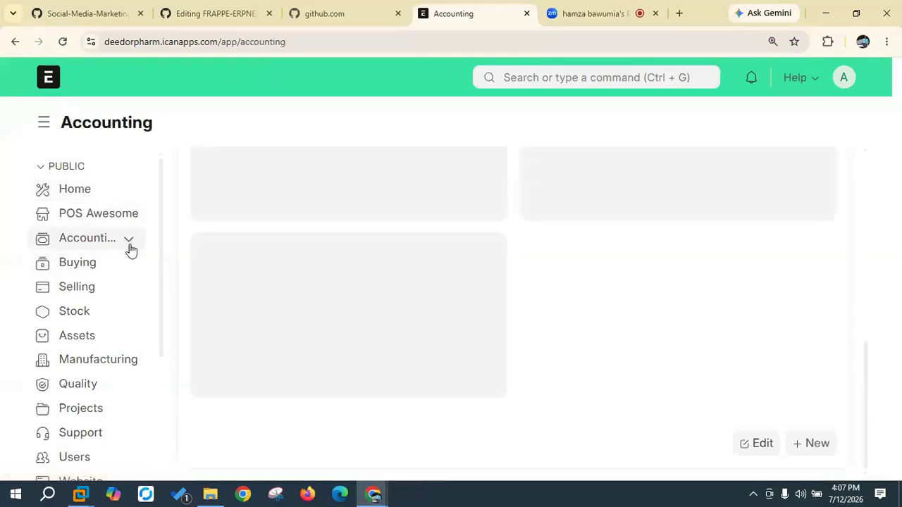
pyautogui.click(130, 241)
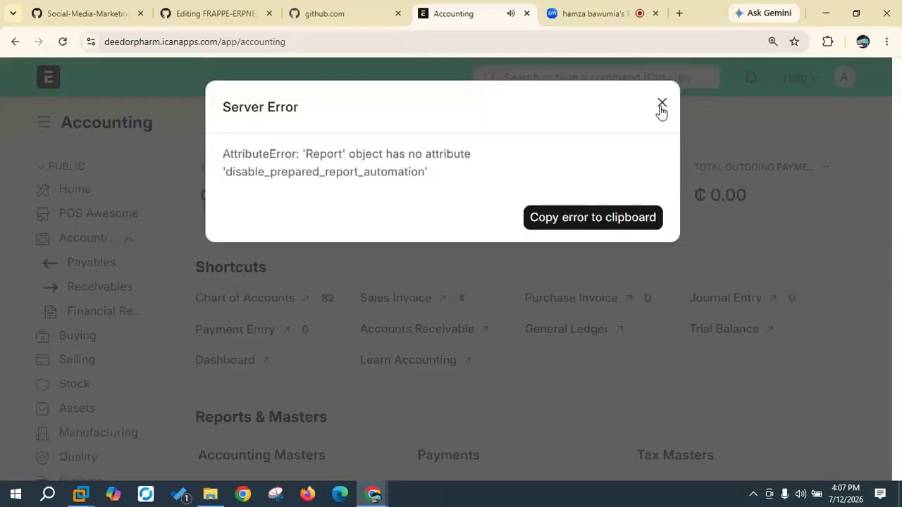
pyautogui.click(662, 104)
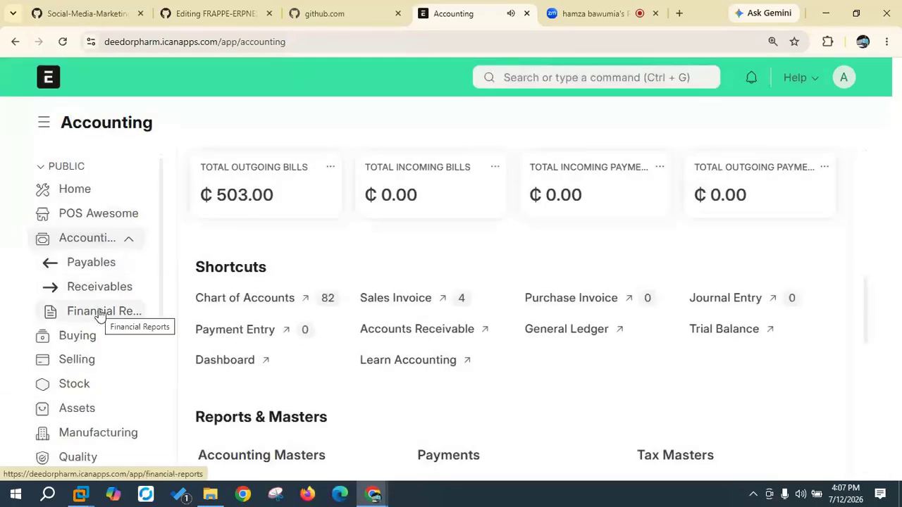
# Step: Examine the Accounting workspace's shortcuts and its masters for payments, taxes, budgeting, banking, opening and closing, subscriptions and shares
pyautogui.scroll(-2, 105, 315)
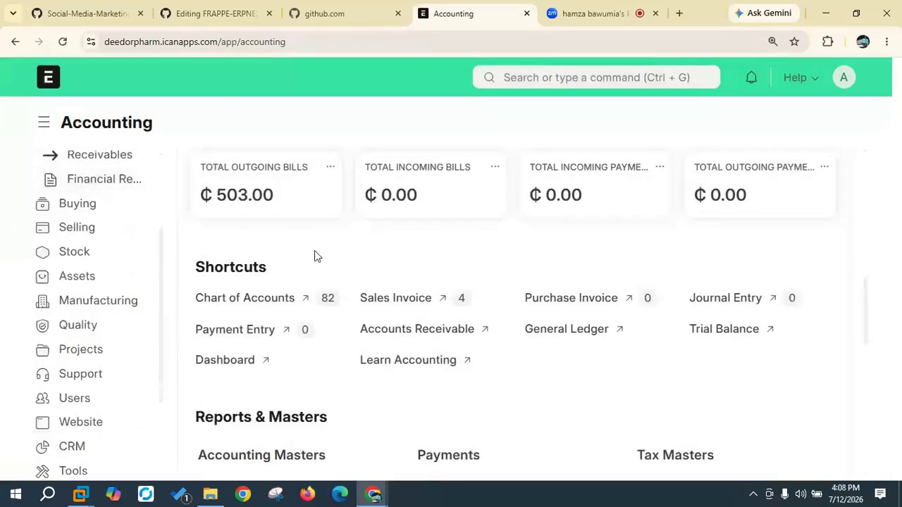
pyautogui.scroll(-1, 315, 256)
pyautogui.scroll(-1, 315, 257)
pyautogui.scroll(2, 315, 256)
pyautogui.scroll(-2, 243, 199)
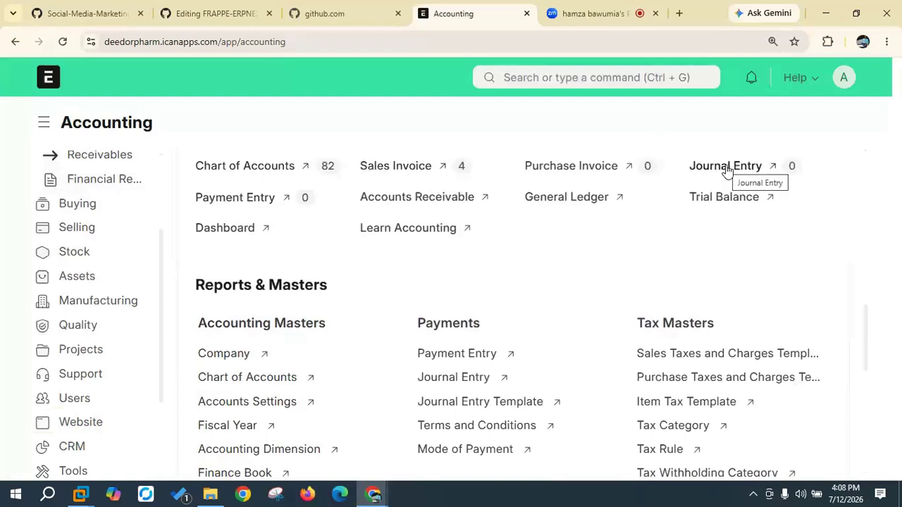
pyautogui.scroll(-2, 446, 260)
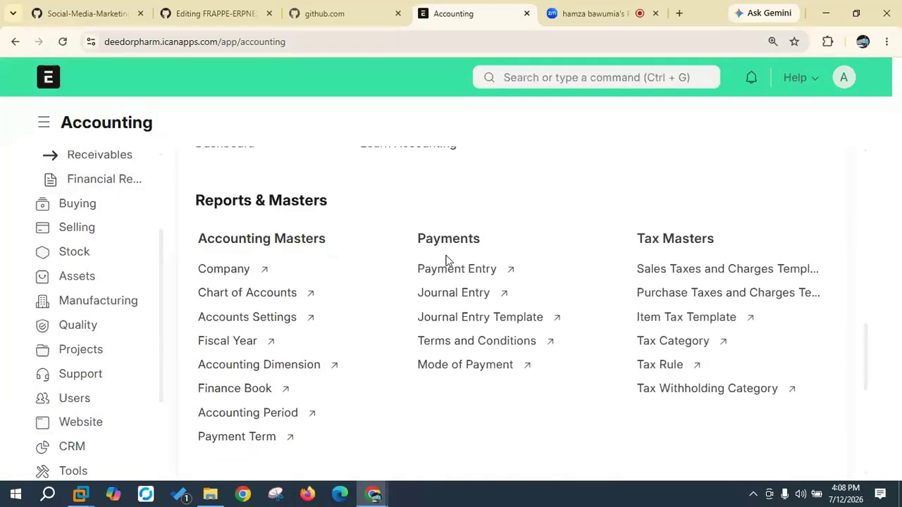
pyautogui.scroll(-2, 446, 261)
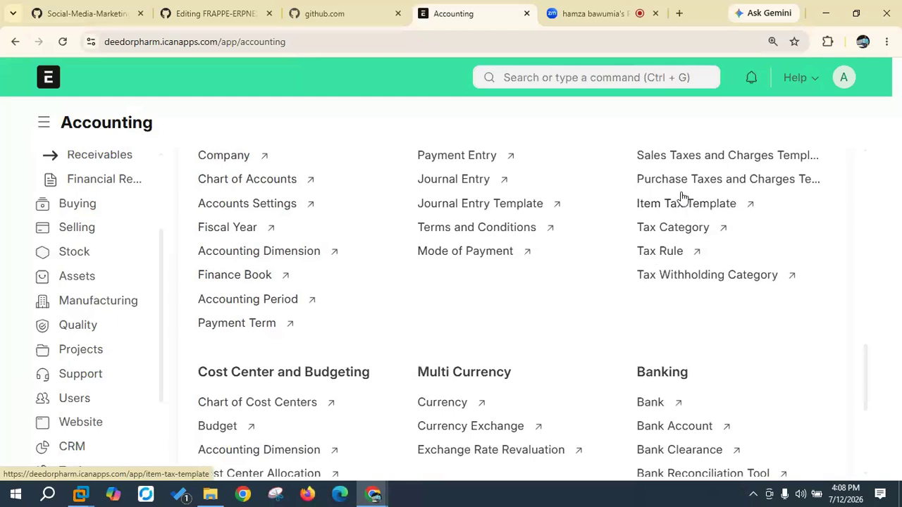
pyautogui.scroll(-2, 611, 233)
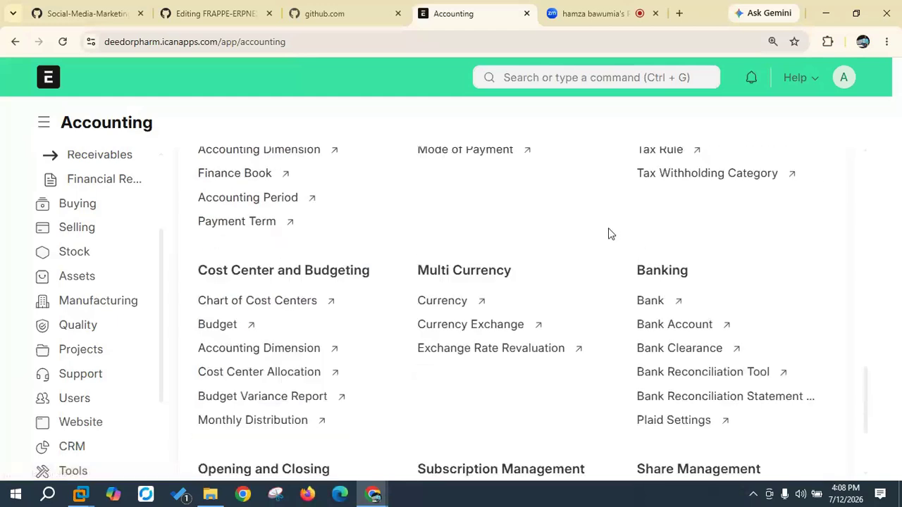
pyautogui.scroll(-2, 610, 234)
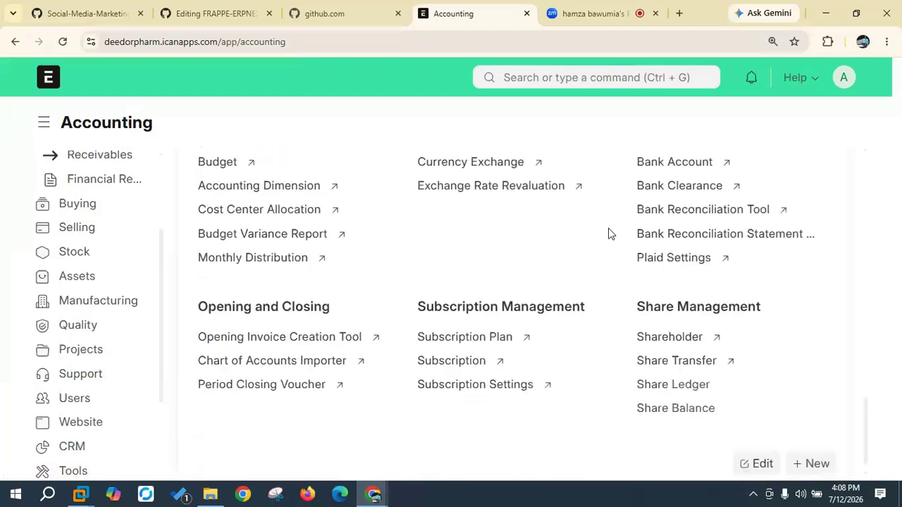
pyautogui.scroll(-1, 611, 233)
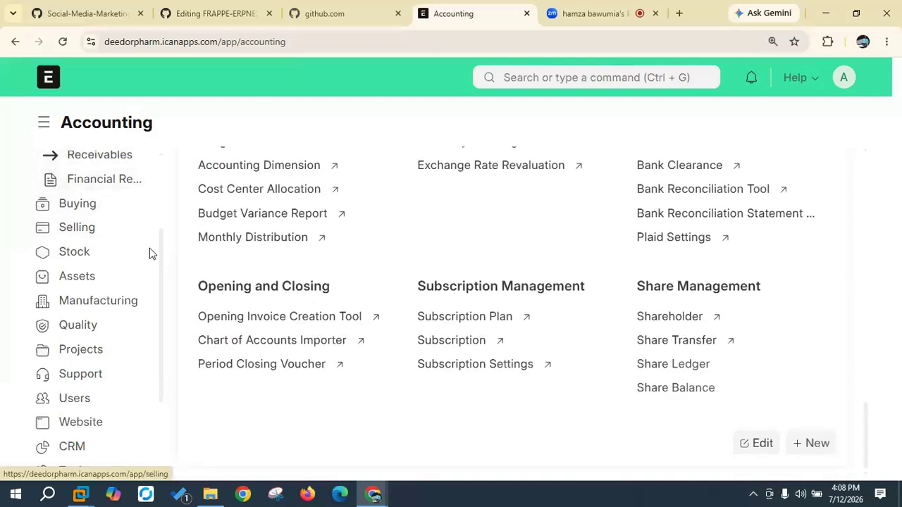
# Step: Return to the Profit and Loss chart in the Accounting workspace and collapse the Accounting sub-pages
pyautogui.moveTo(159, 245); pyautogui.dragTo(157, 165)
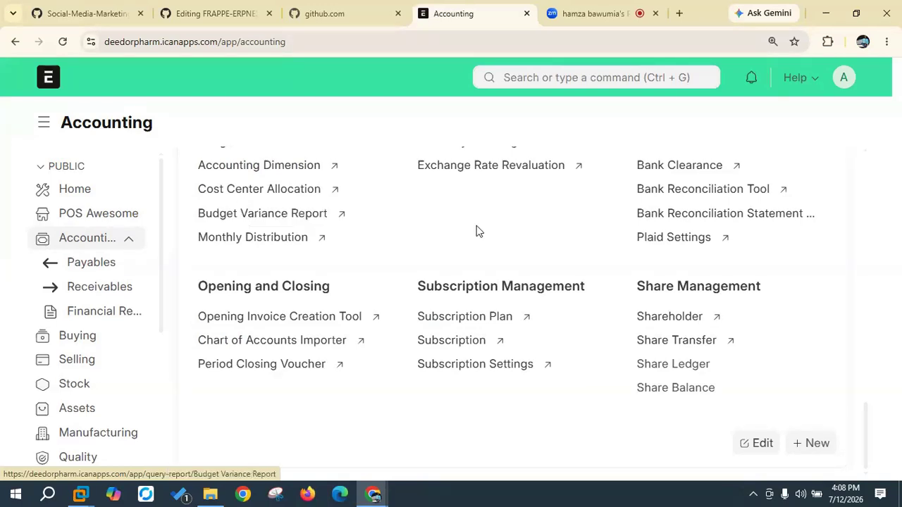
pyautogui.scroll(1, 483, 266)
pyautogui.scroll(15, 397, 286)
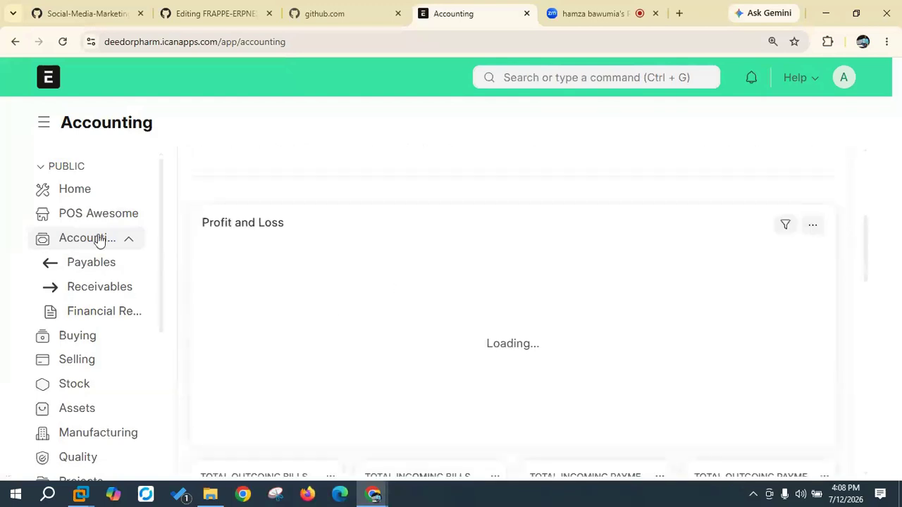
pyautogui.click(129, 239)
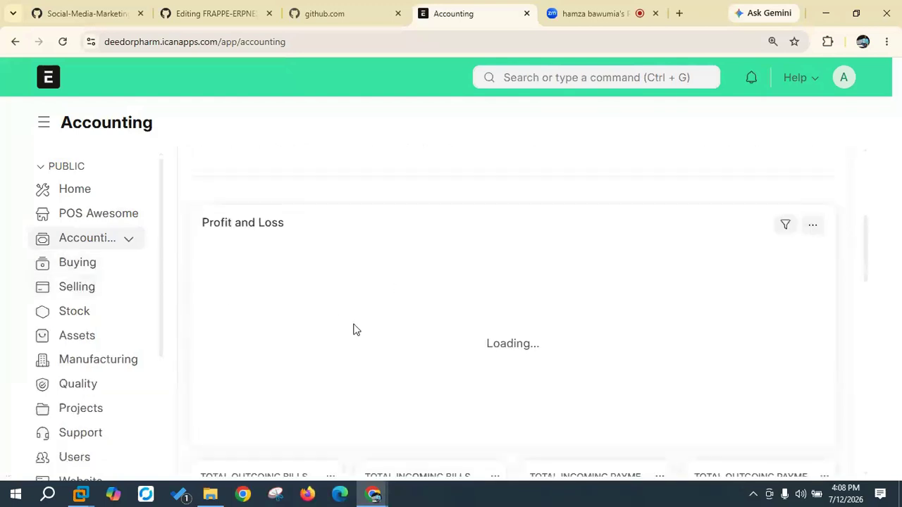
# Step: Review the Accounting billing and payment cards, shortcuts and masters again, and check the Financial Statements onboarding entry
pyautogui.scroll(-2, 356, 245)
pyautogui.scroll(-1, 358, 244)
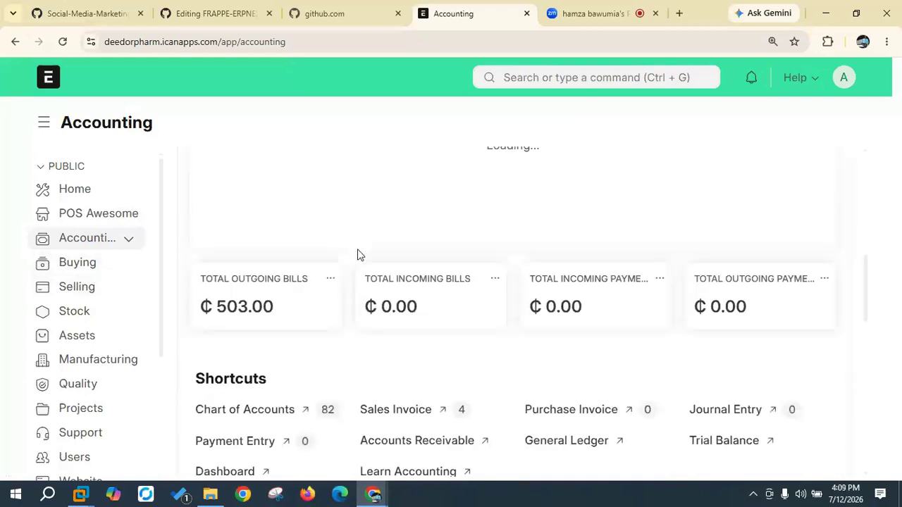
pyautogui.scroll(-4, 359, 255)
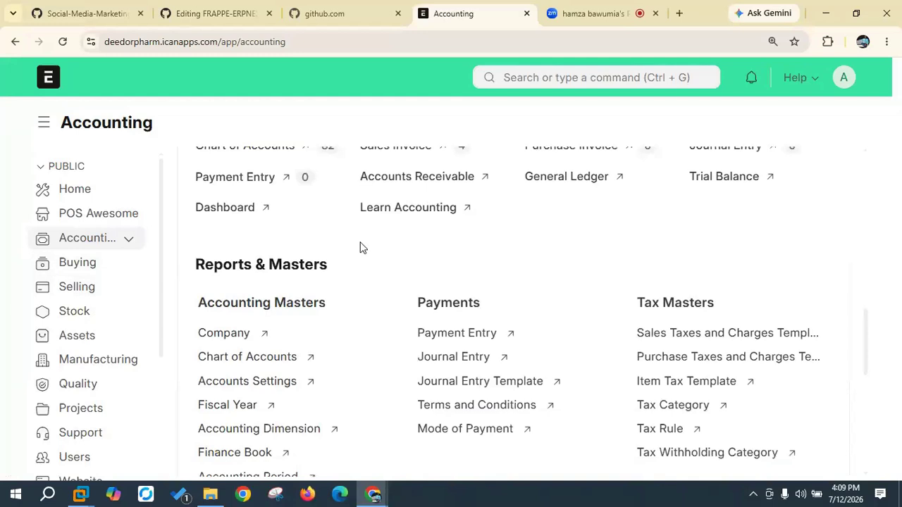
pyautogui.scroll(-2, 359, 248)
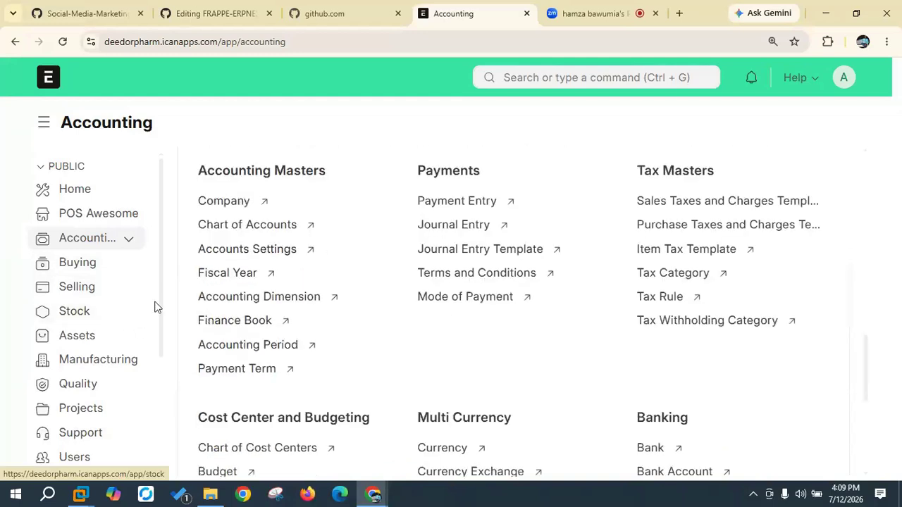
pyautogui.scroll(10, 443, 246)
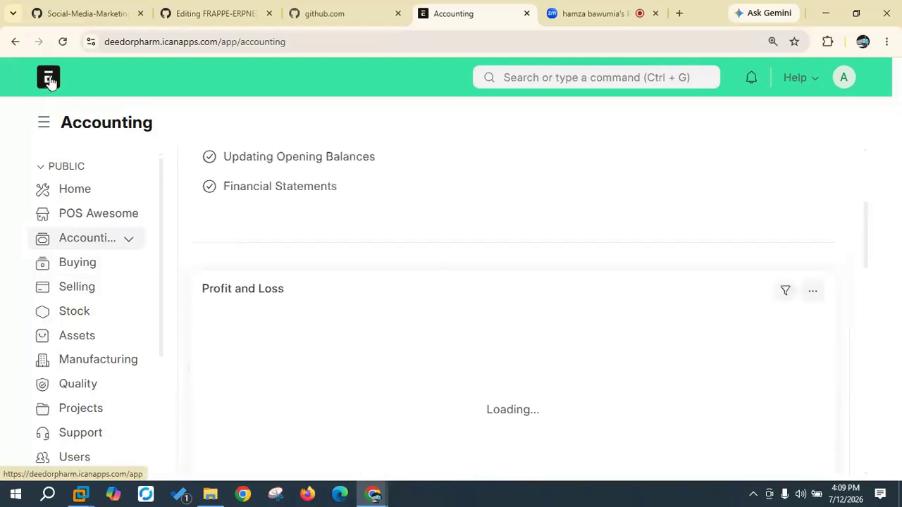
pyautogui.click(282, 193)
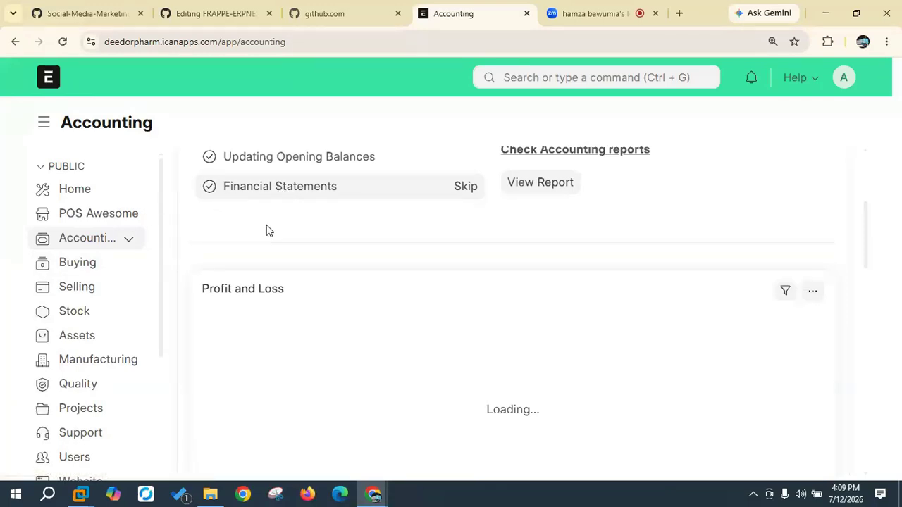
pyautogui.scroll(-7, 280, 275)
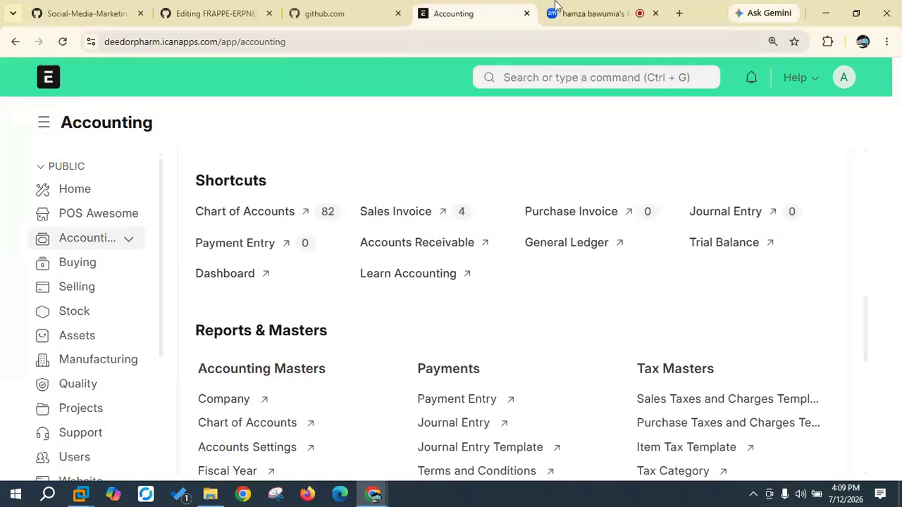
# Step: Open the POS Awesome workspace and look over its profile, shift, delivery charge and offer links
pyautogui.click(74, 215)
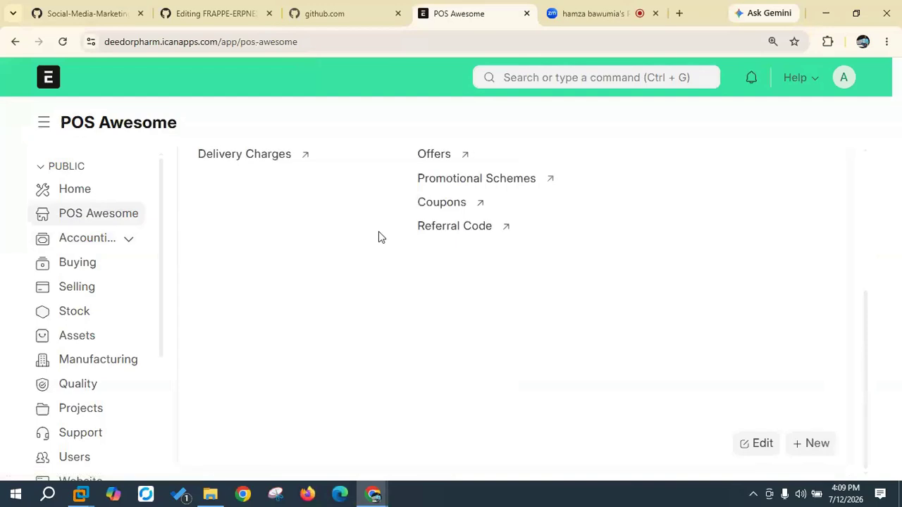
pyautogui.scroll(4, 379, 237)
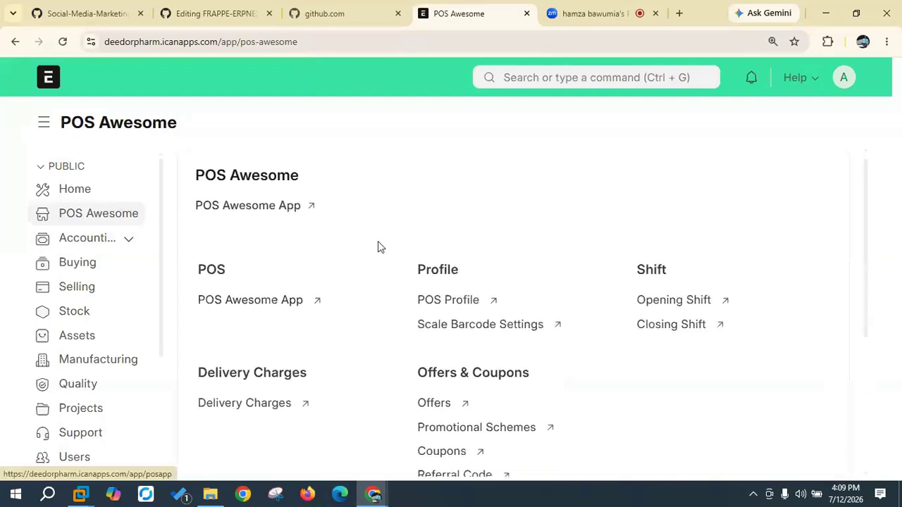
pyautogui.scroll(-3, 378, 247)
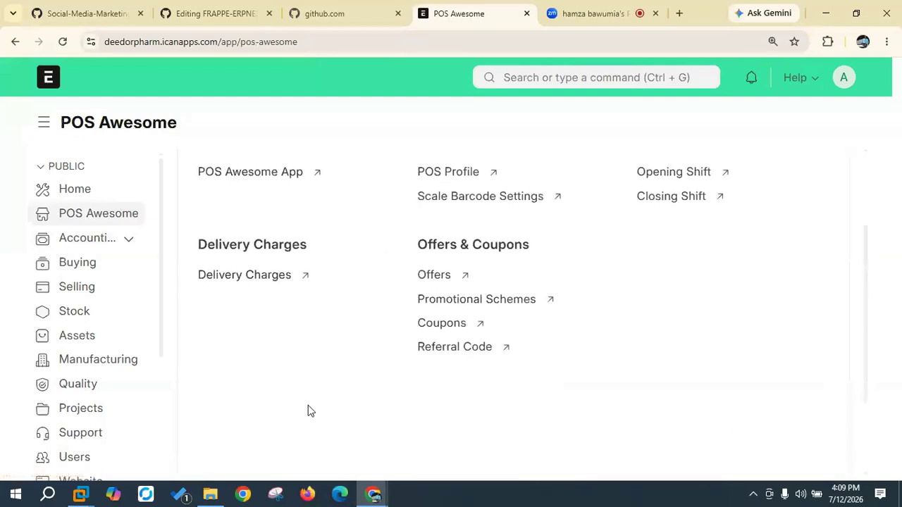
# Step: Switch to the Zoom meeting to follow the participants, checking the POS Awesome workspace briefly in between
pyautogui.click(573, 14)
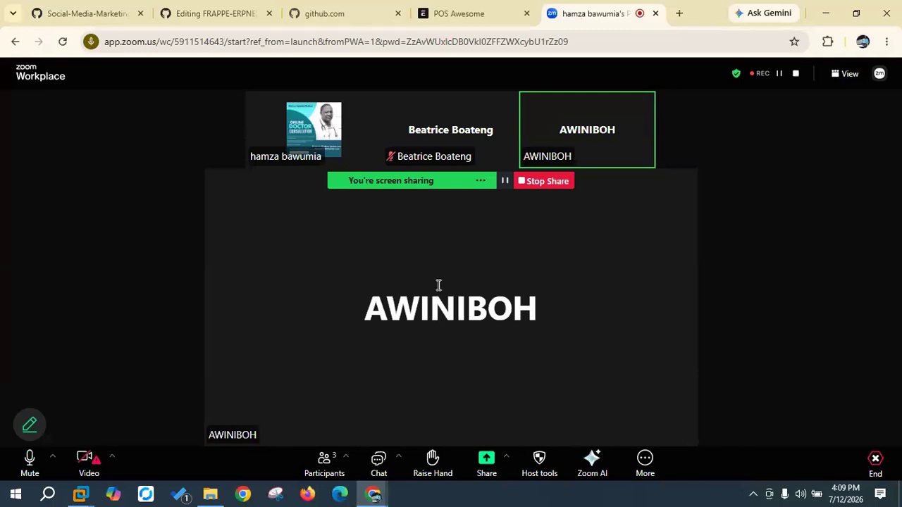
pyautogui.moveTo(556, 130)
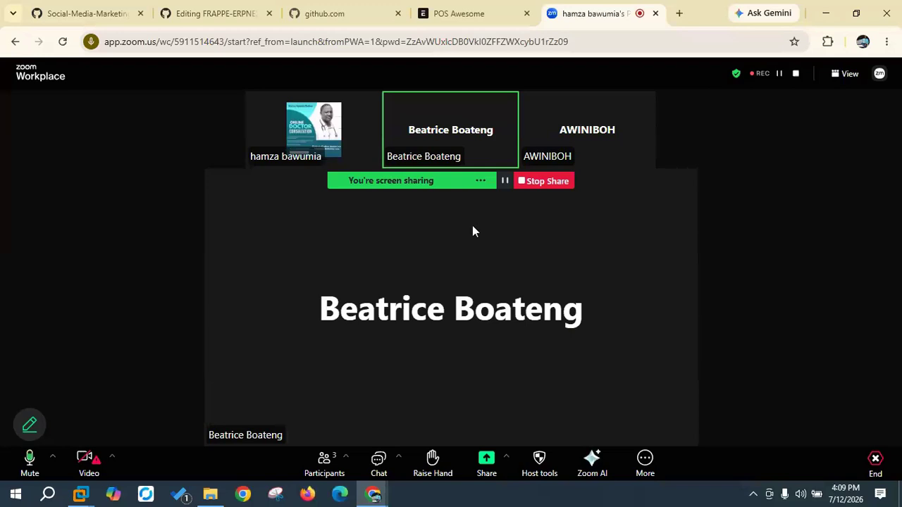
pyautogui.click(477, 11)
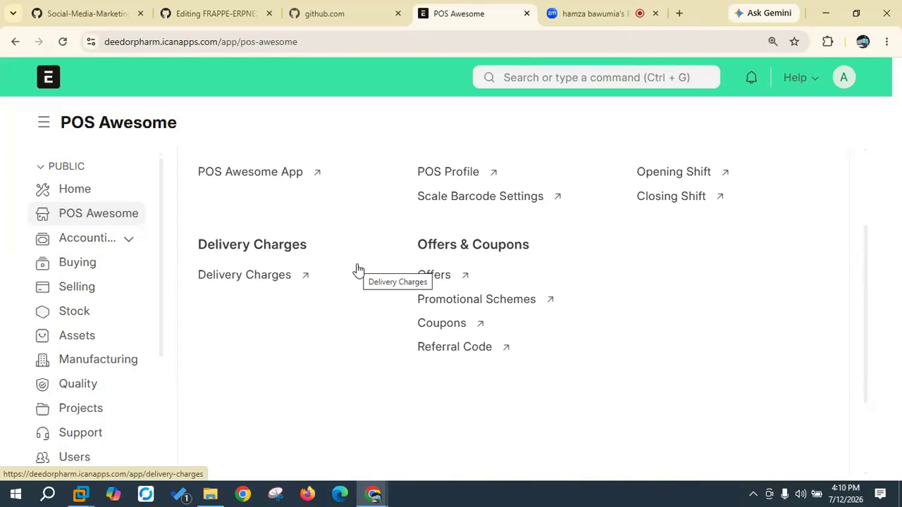
pyautogui.click(585, 18)
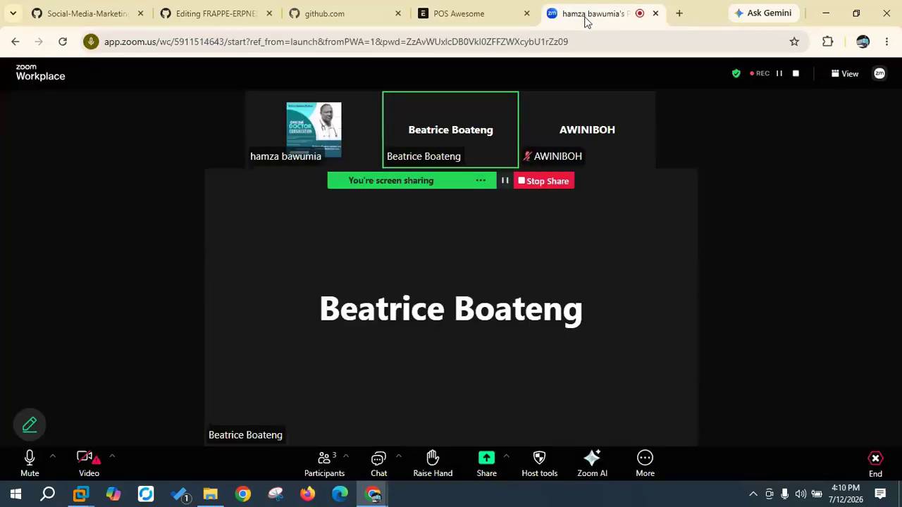
pyautogui.moveTo(463, 130)
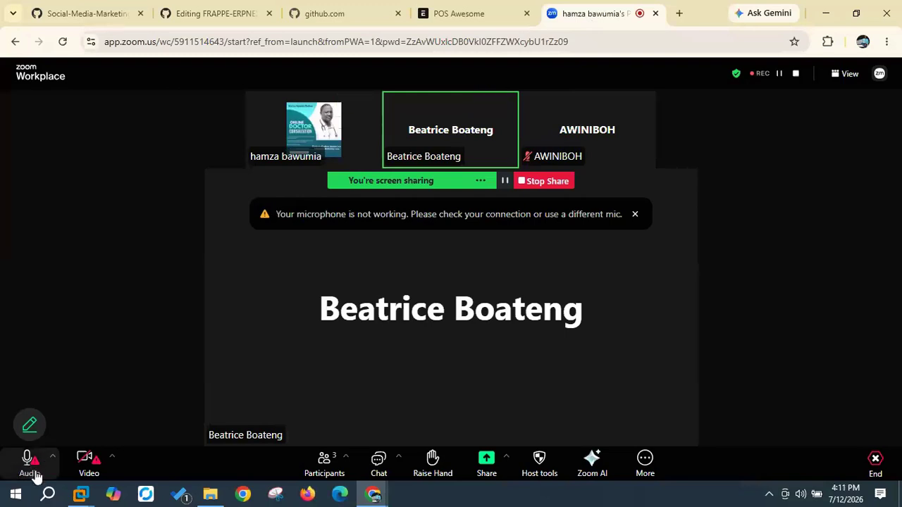
# Step: Connect the microphone in the Zoom meeting and open the POS Awesome App from the POS Awesome workspace
pyautogui.click(31, 465)
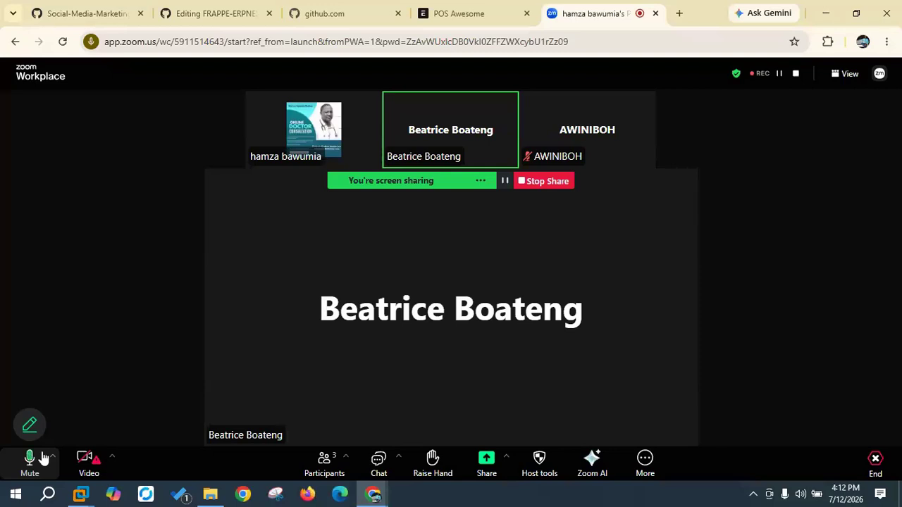
pyautogui.click(502, 14)
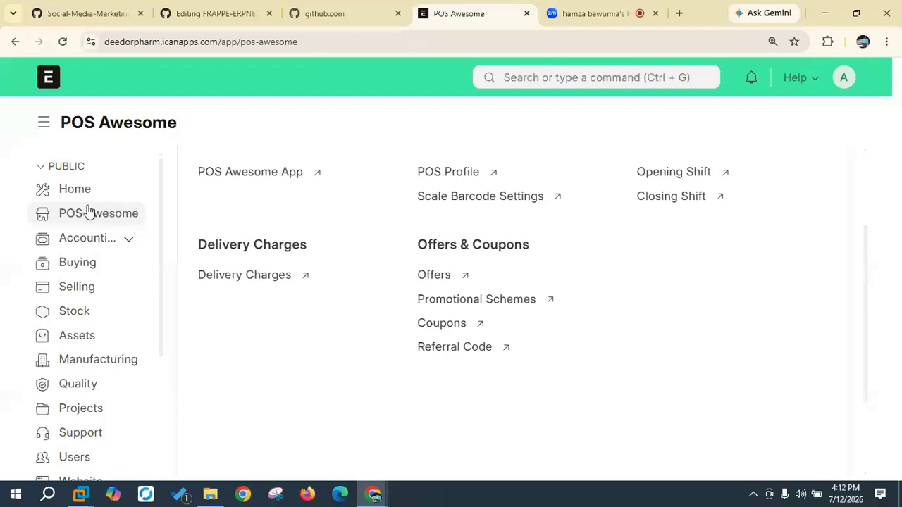
pyautogui.click(261, 175)
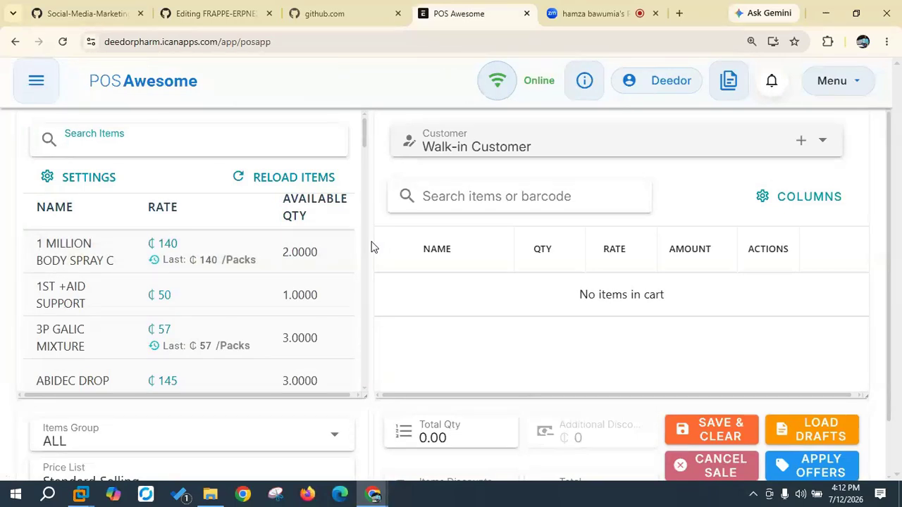
# Step: Check the Zoom meeting participants and return to the POS Awesome sales screen
pyautogui.click(386, 241)
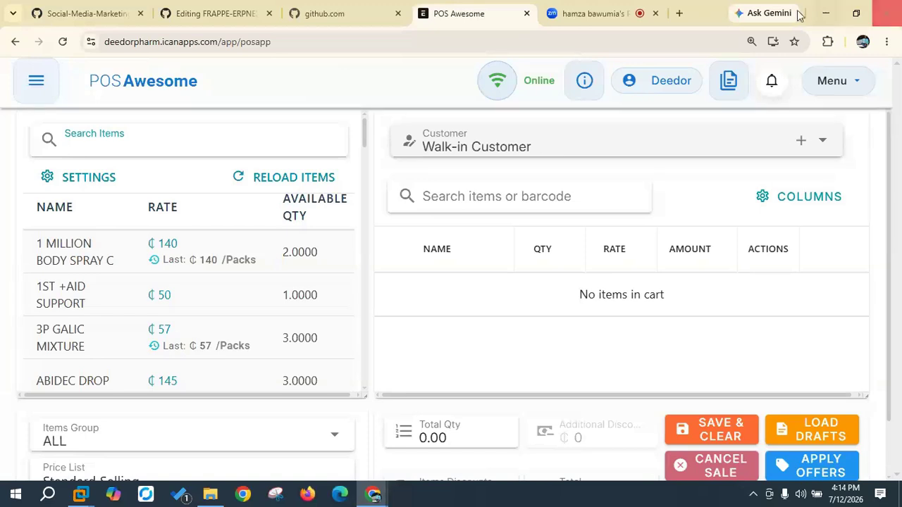
pyautogui.click(619, 21)
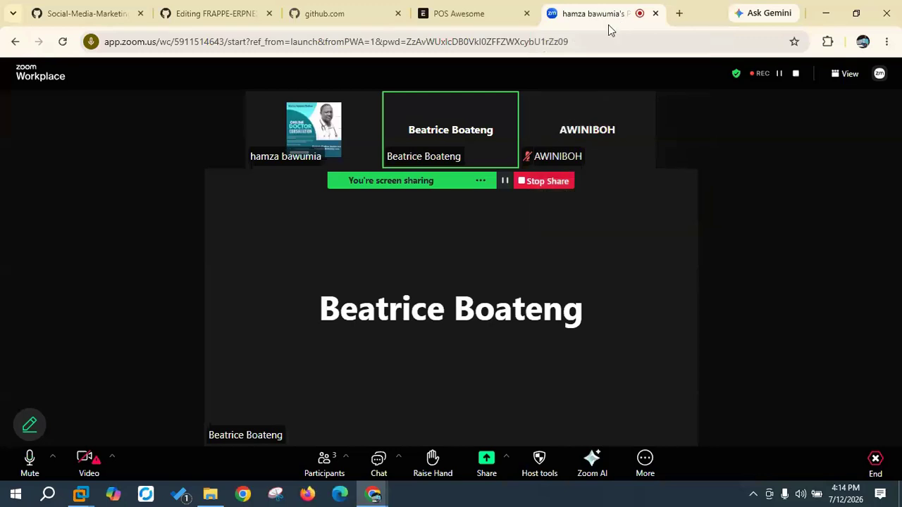
pyautogui.click(493, 20)
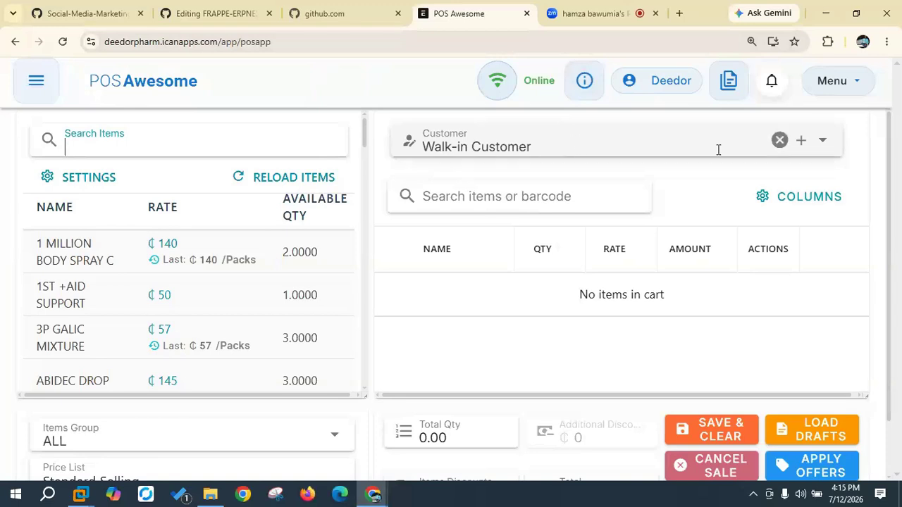
pyautogui.click(780, 141)
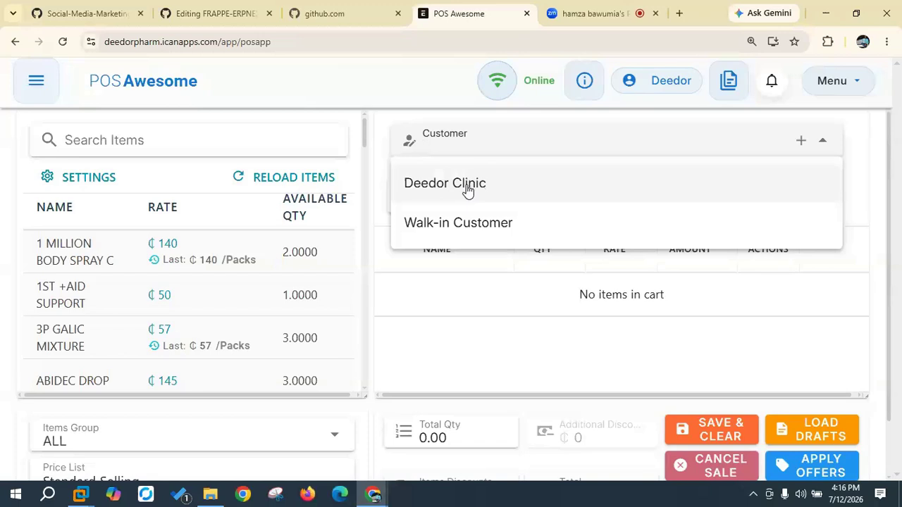
pyautogui.click(788, 151)
pyautogui.click(290, 155)
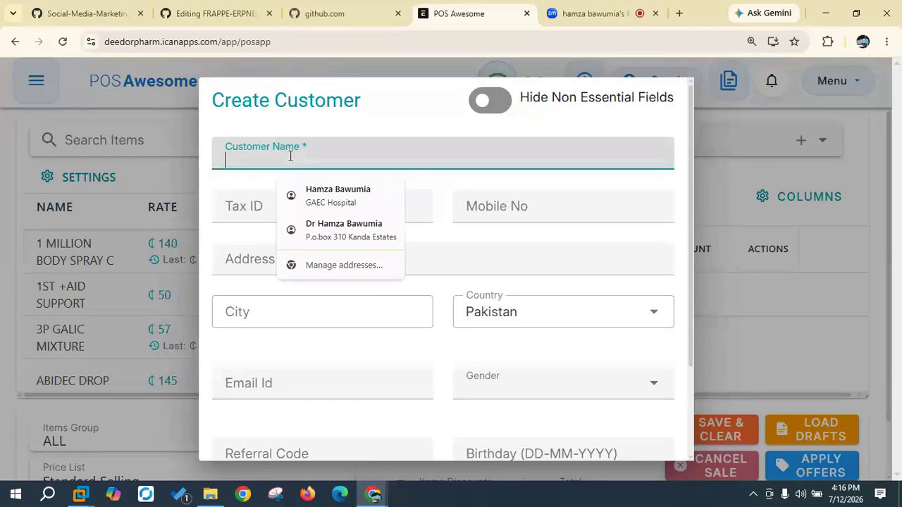
pyautogui.write('Dee')
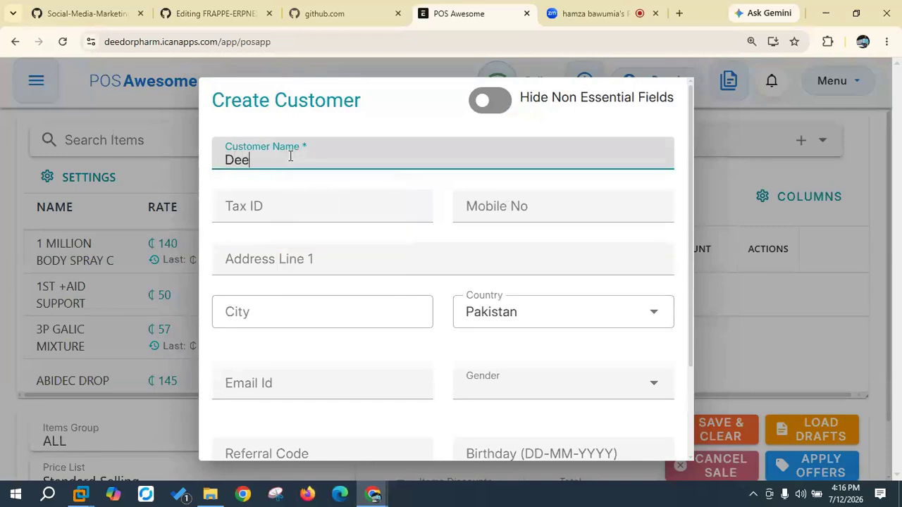
pyautogui.write('dor Pailone')
pyautogui.press('BackSpace')
pyautogui.press('BackSpace')
pyautogui.press('BackSpace')
pyautogui.press('BackSpace')
pyautogui.write('ent')
# Step: Look over the new customer form and try to submit it with only the customer name filled in
pyautogui.scroll(-2, 332, 256)
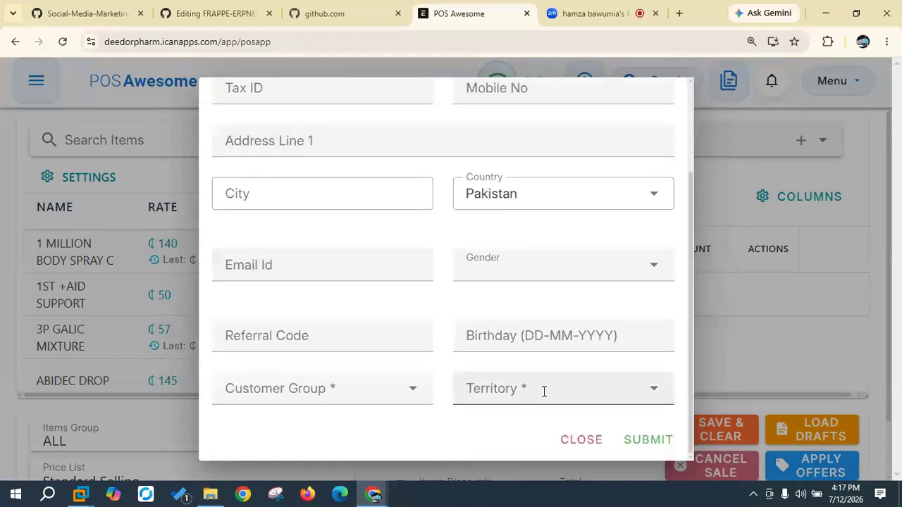
pyautogui.scroll(2, 405, 331)
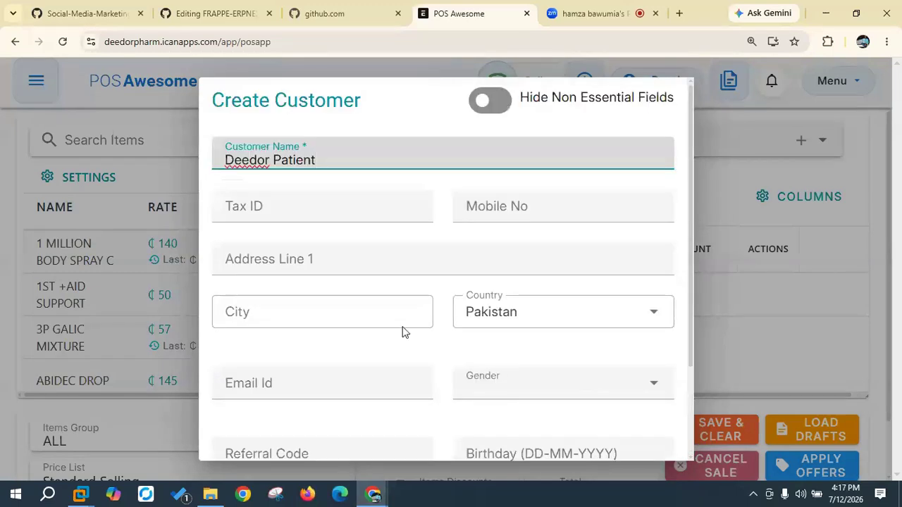
pyautogui.scroll(-2, 372, 236)
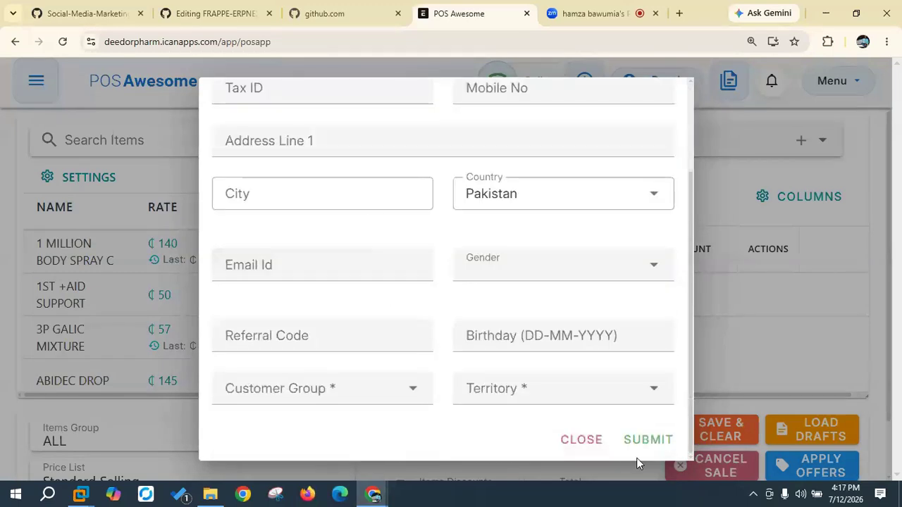
pyautogui.click(647, 443)
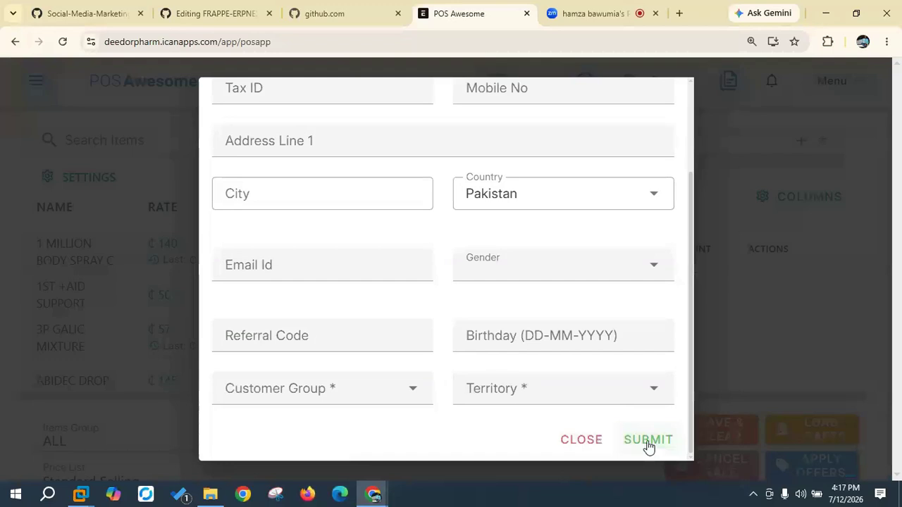
pyautogui.click(649, 443)
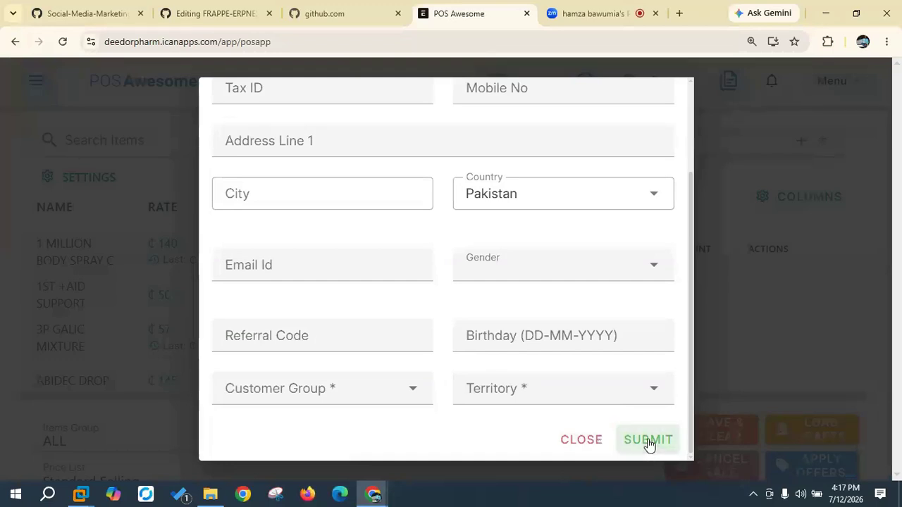
# Step: Check the Territory and Customer Group fields of the new customer and discard the form without saving
pyautogui.scroll(2, 626, 250)
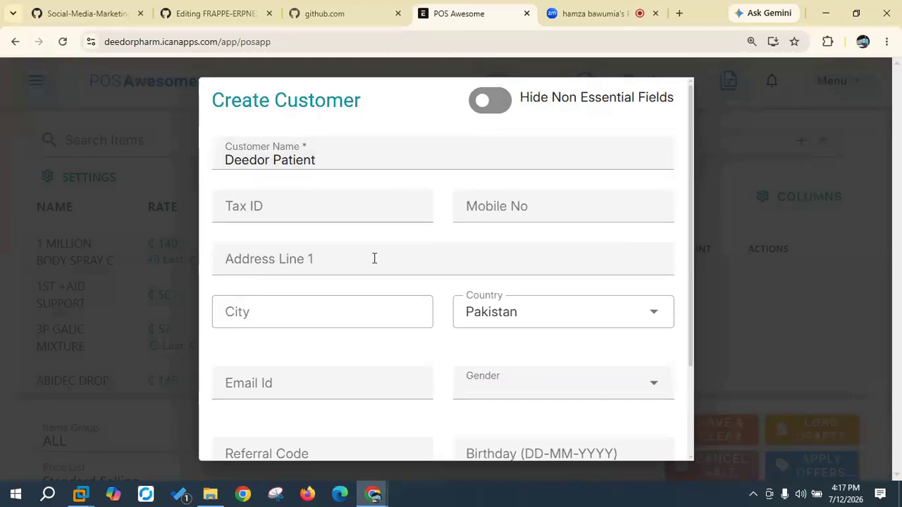
pyautogui.scroll(-2, 373, 261)
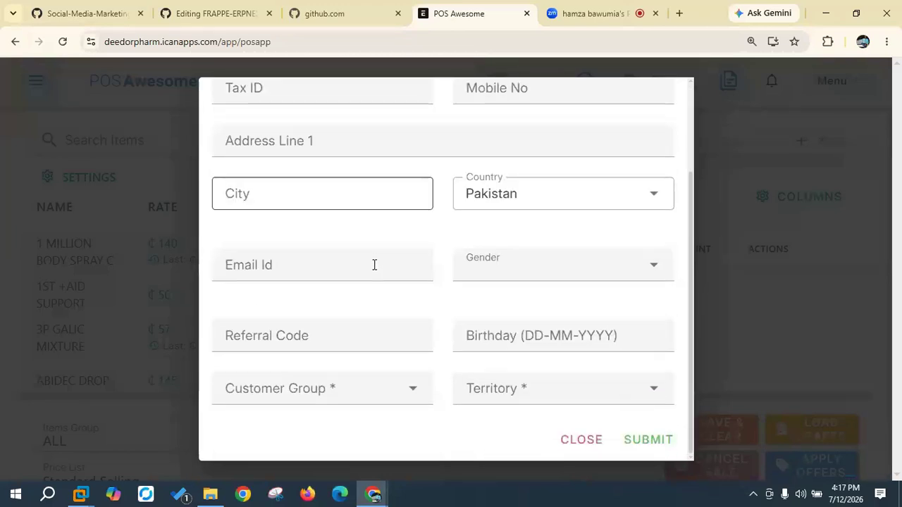
pyautogui.click(500, 333)
pyautogui.click(499, 393)
pyautogui.click(348, 399)
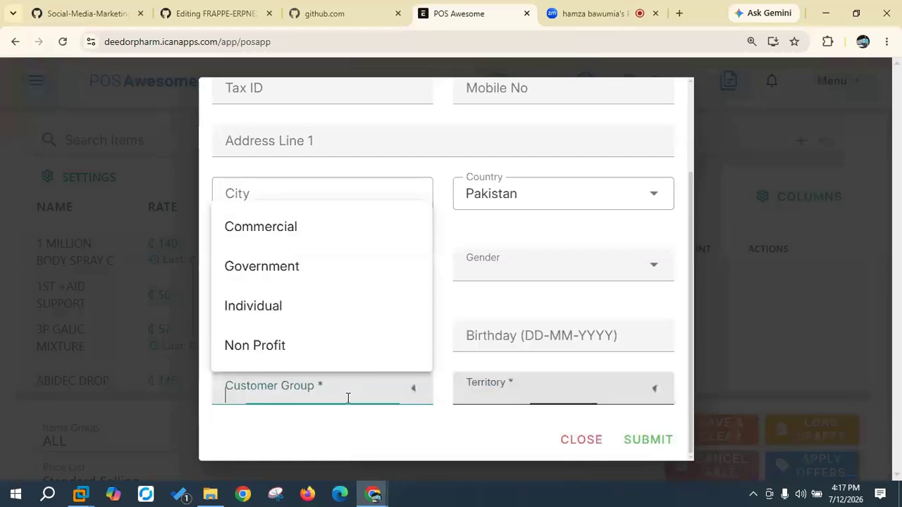
pyautogui.click(594, 441)
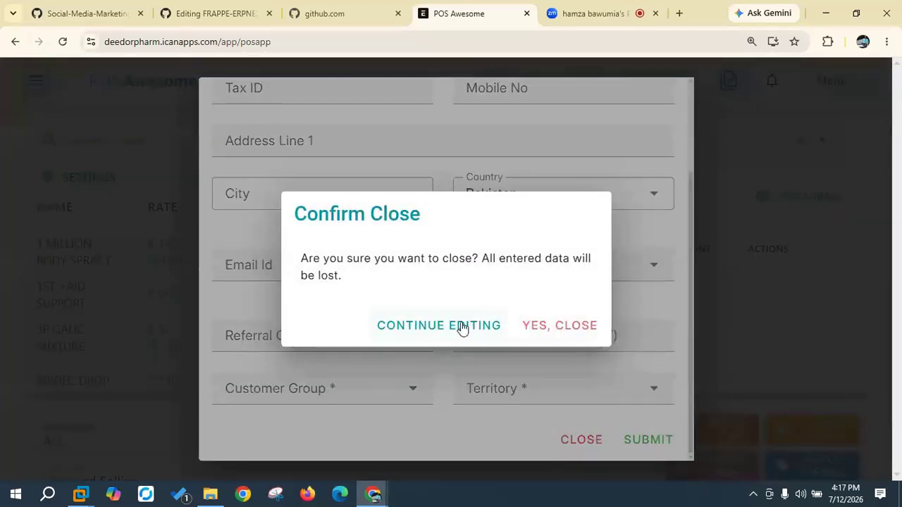
pyautogui.click(576, 324)
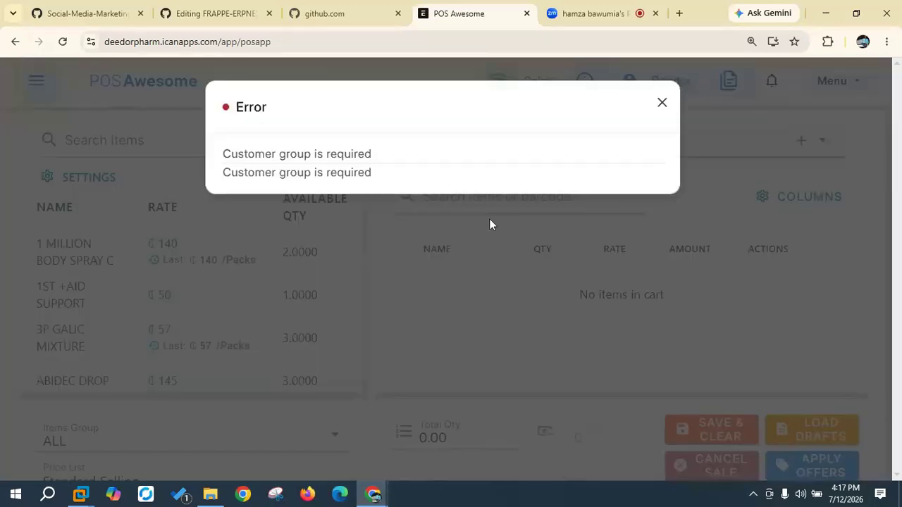
pyautogui.click(662, 104)
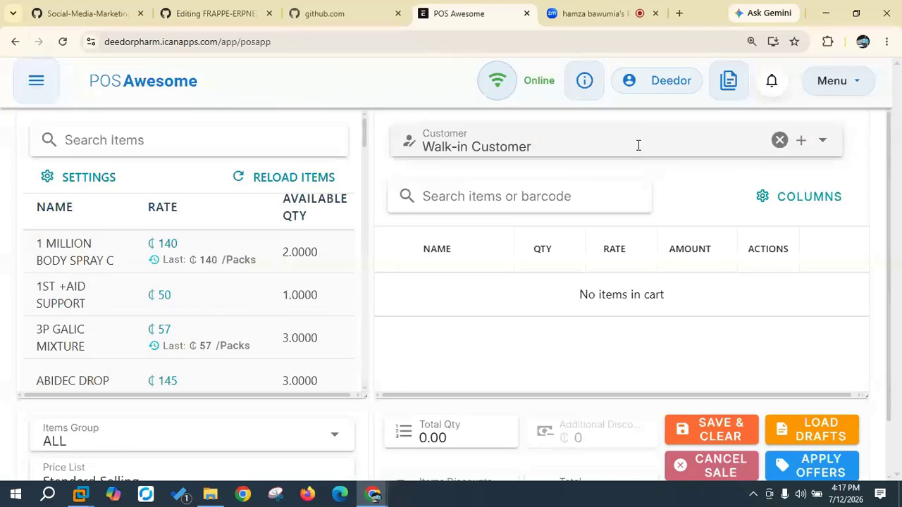
# Step: Review the customer choices for the sale and check the Zoom meeting participants briefly
pyautogui.click(556, 148)
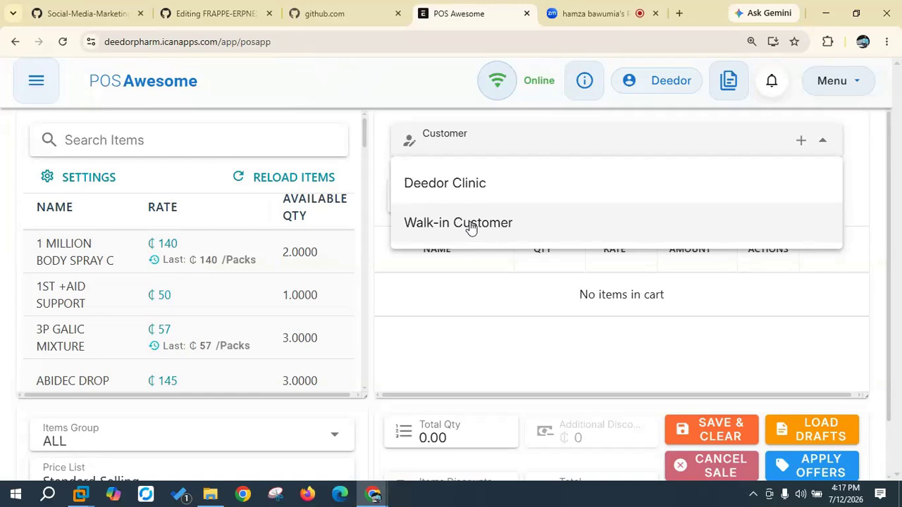
pyautogui.click(400, 342)
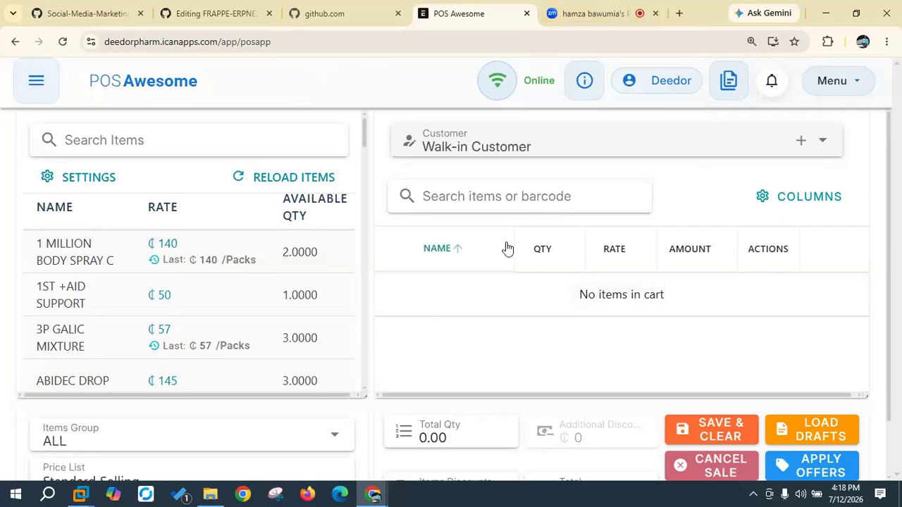
pyautogui.click(576, 10)
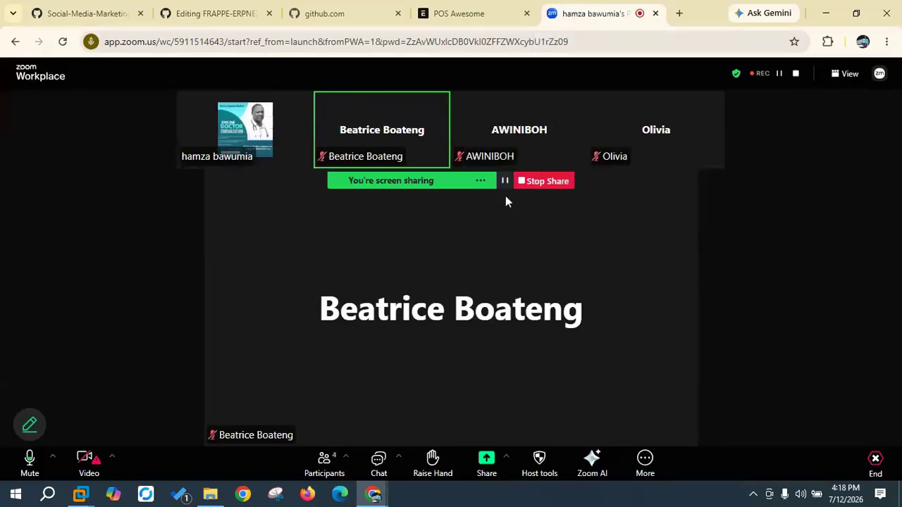
pyautogui.click(487, 12)
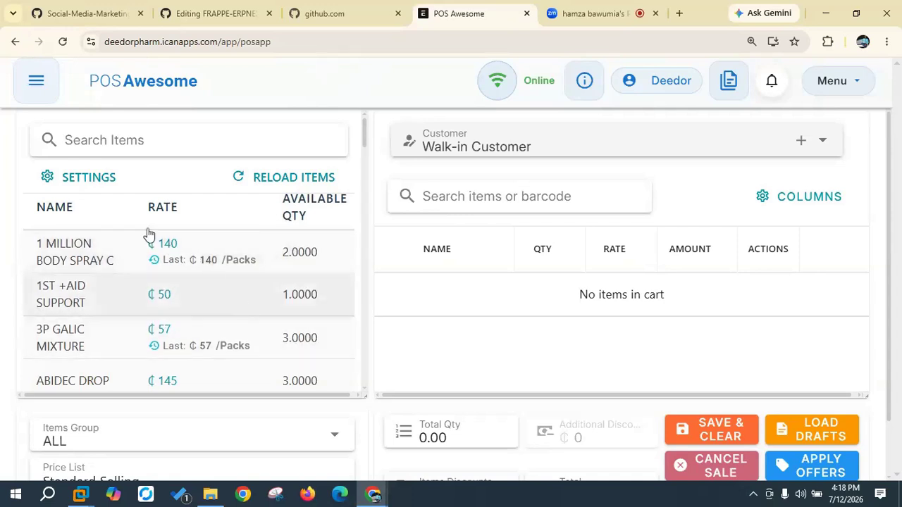
# Step: Add one 1ST +AID SUPPORT to the walk-in customer's cart and switch to the Zoom meeting
pyautogui.click(124, 299)
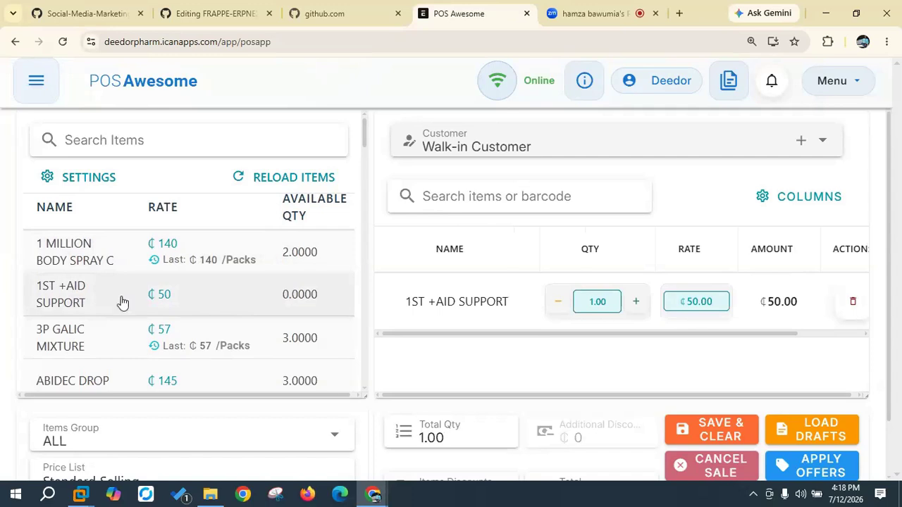
pyautogui.click(579, 10)
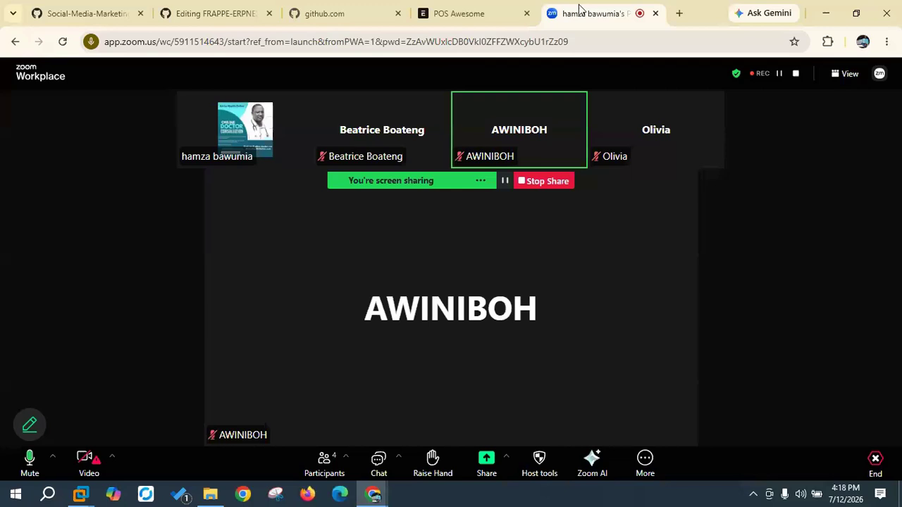